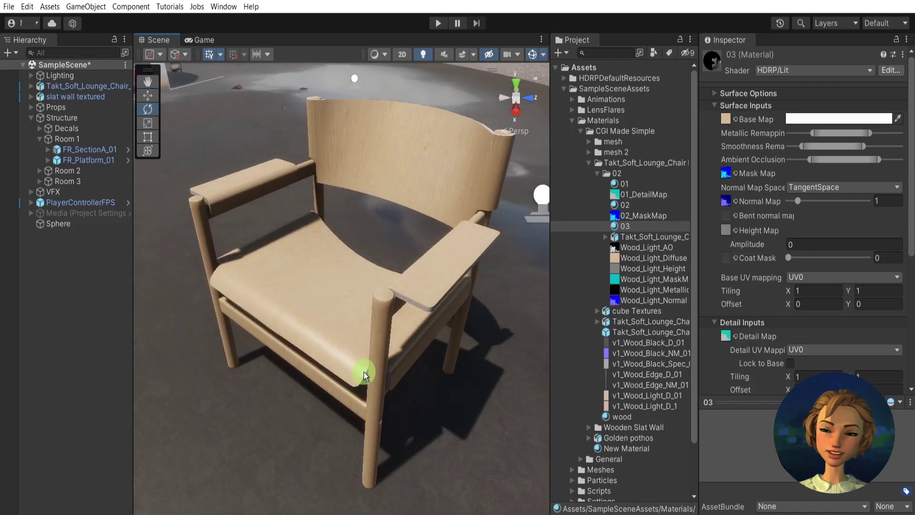
Step: View the wooden chair and inspect the 01_DetailMap texture, the 02_MaskMap texture and material 03 in the 02 folder
{"action": "scroll", "coordinate": [366, 351], "scroll_direction": "down", "scroll_amount": 2}
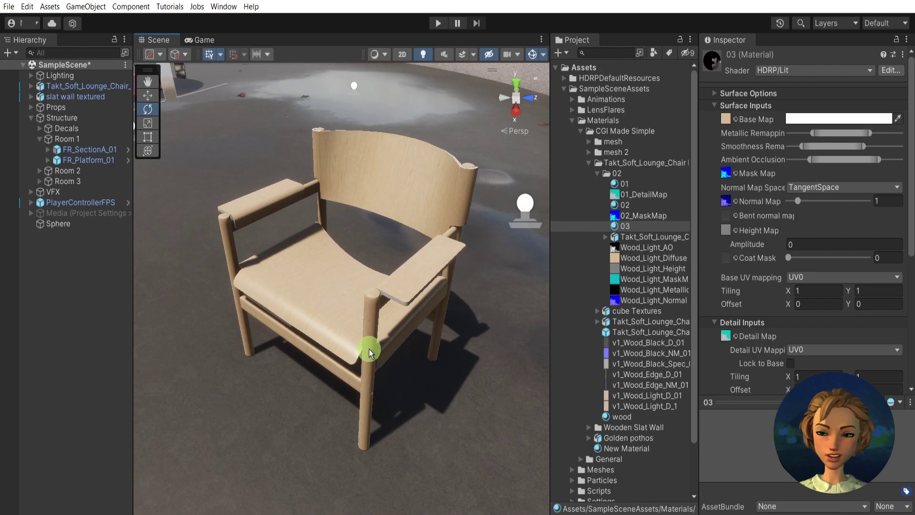
{"action": "middle_click_drag", "start_coordinate": [370, 353], "coordinate": [375, 353]}
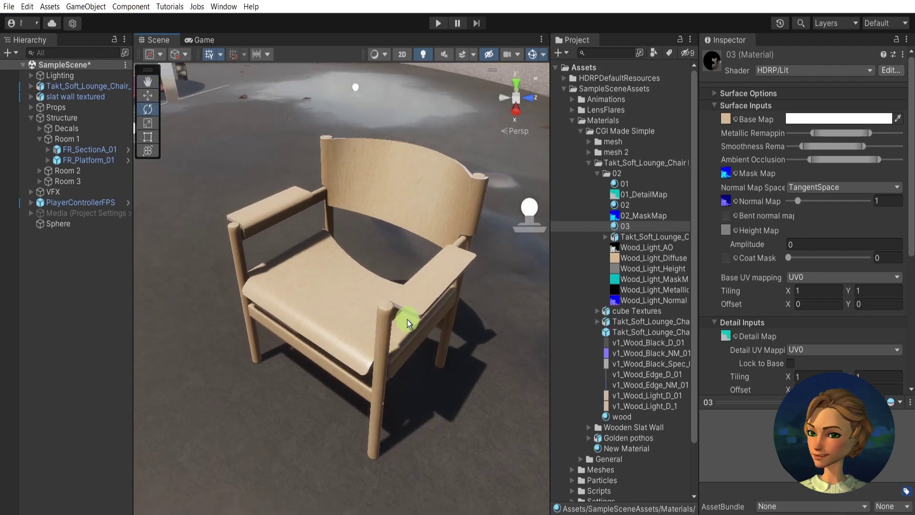
{"action": "left_click", "coordinate": [666, 196]}
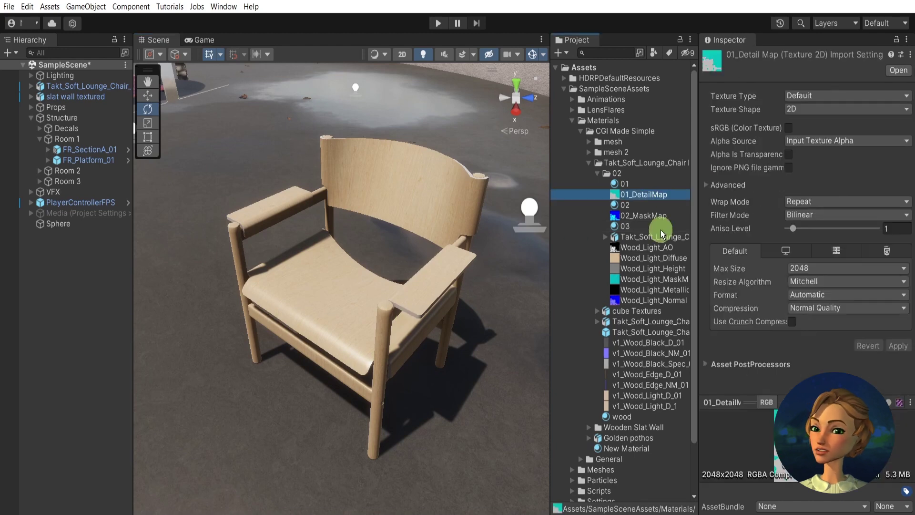
{"action": "left_click", "coordinate": [650, 216]}
{"action": "left_click", "coordinate": [629, 228]}
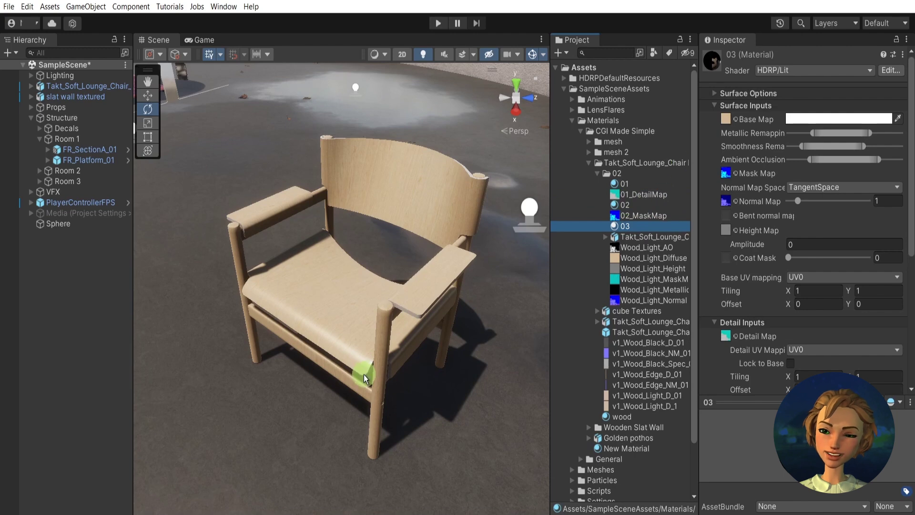
Step: Adjust material 03's metallic, smoothness and ambient occlusion remapping ranges, checking the gloss on the chair up close
{"action": "mouse_move", "coordinate": [841, 164]}
{"action": "left_mouse_down"}
{"action": "mouse_move", "coordinate": [813, 159]}
{"action": "mouse_move", "coordinate": [854, 148]}
{"action": "left_mouse_up"}
{"action": "scroll", "coordinate": [420, 329], "scroll_direction": "up", "scroll_amount": 5}
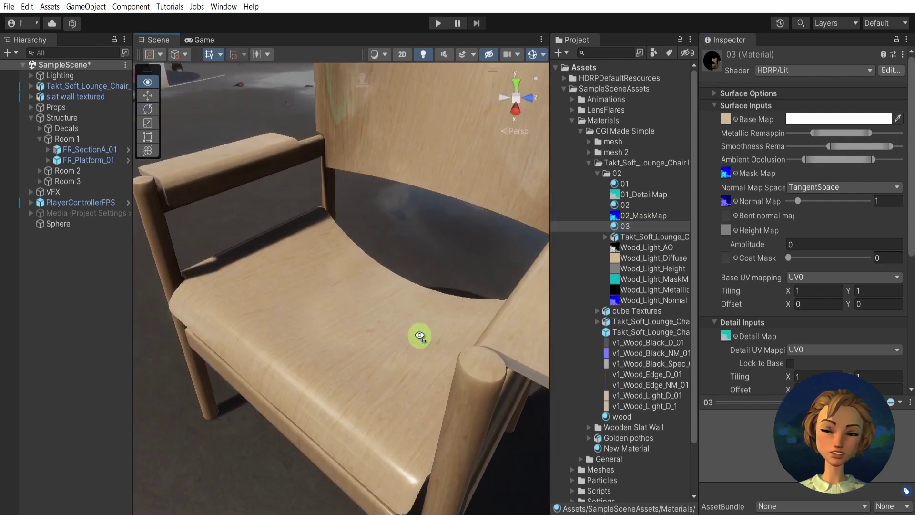
{"action": "left_click_drag", "start_coordinate": [419, 333], "coordinate": [493, 314], "text": "alt"}
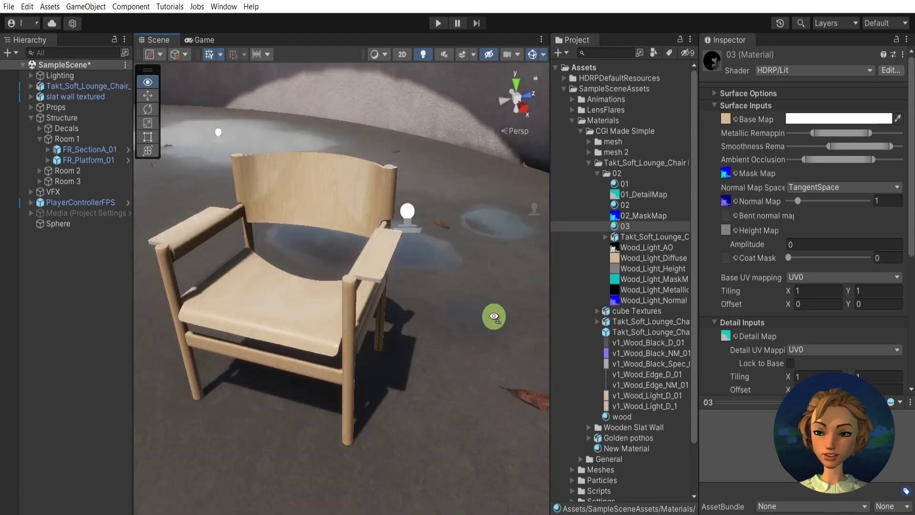
{"action": "scroll", "coordinate": [431, 313], "scroll_direction": "up", "scroll_amount": 6}
{"action": "left_click_drag", "start_coordinate": [428, 313], "coordinate": [527, 310], "text": "alt"}
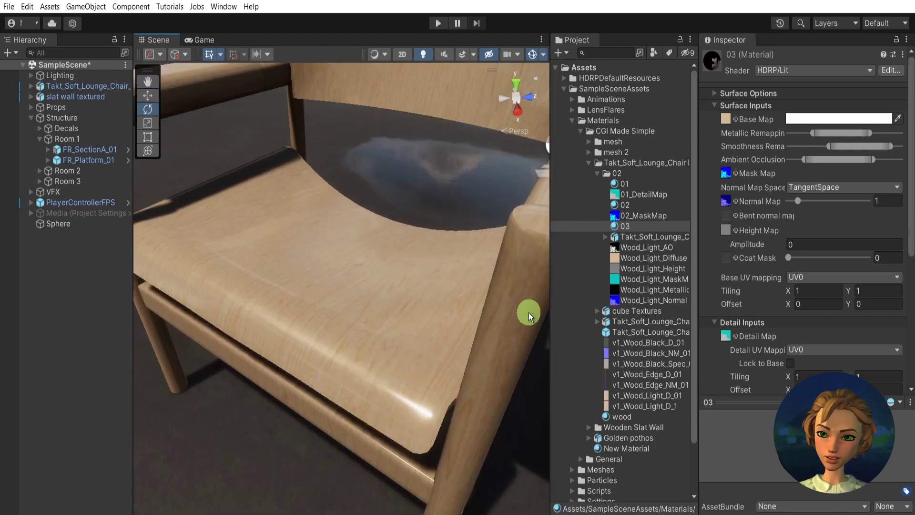
{"action": "mouse_move", "coordinate": [837, 144]}
{"action": "left_mouse_down"}
{"action": "mouse_move", "coordinate": [831, 148]}
{"action": "mouse_move", "coordinate": [864, 138]}
{"action": "mouse_move", "coordinate": [840, 131]}
{"action": "left_mouse_up"}
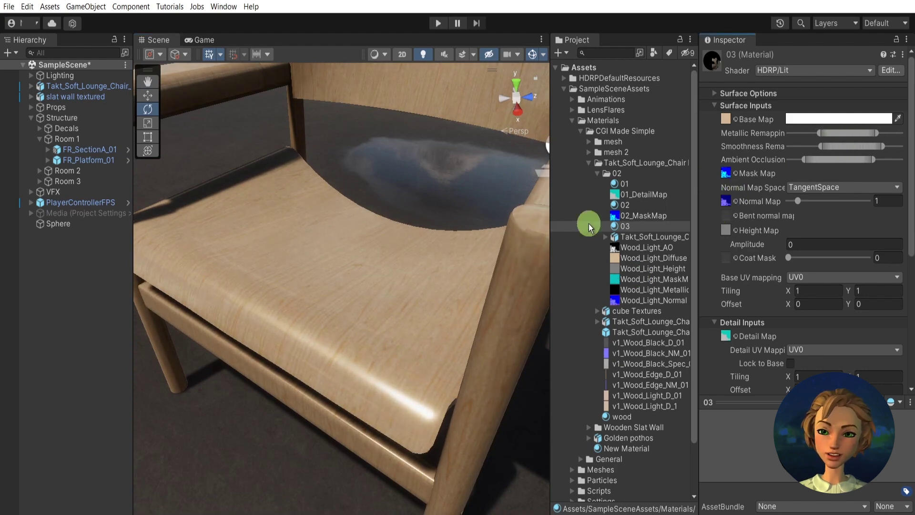
{"action": "left_click_drag", "start_coordinate": [458, 323], "coordinate": [529, 261], "text": "alt"}
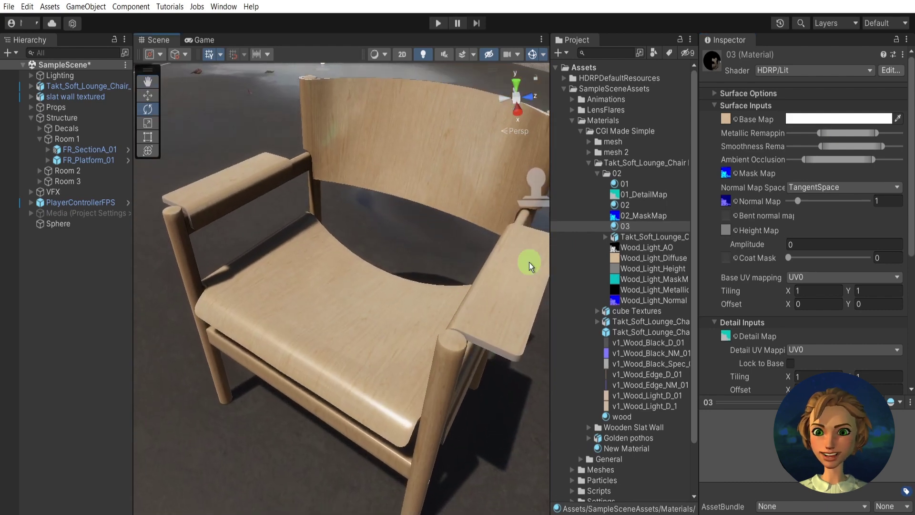
Step: Locate the project textures assigned to material 03's Mask Map and Detail Map
{"action": "left_click", "coordinate": [727, 174]}
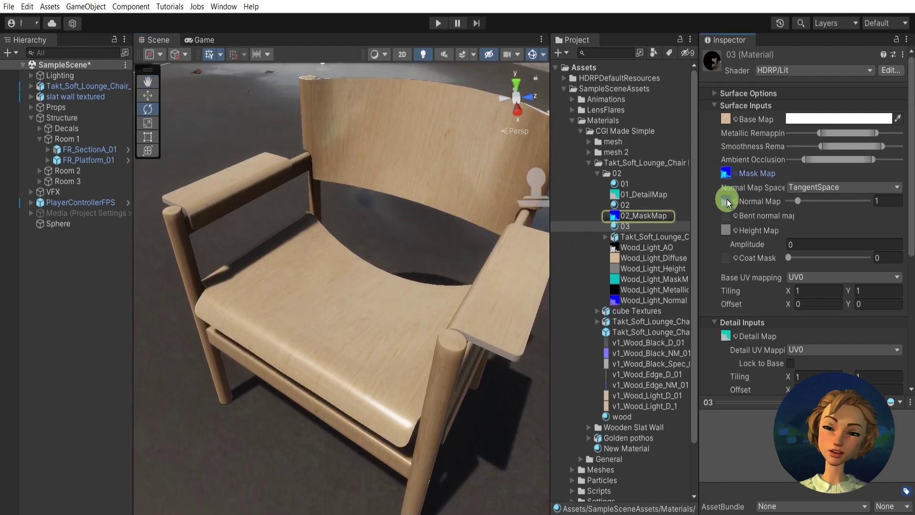
{"action": "left_click", "coordinate": [725, 336]}
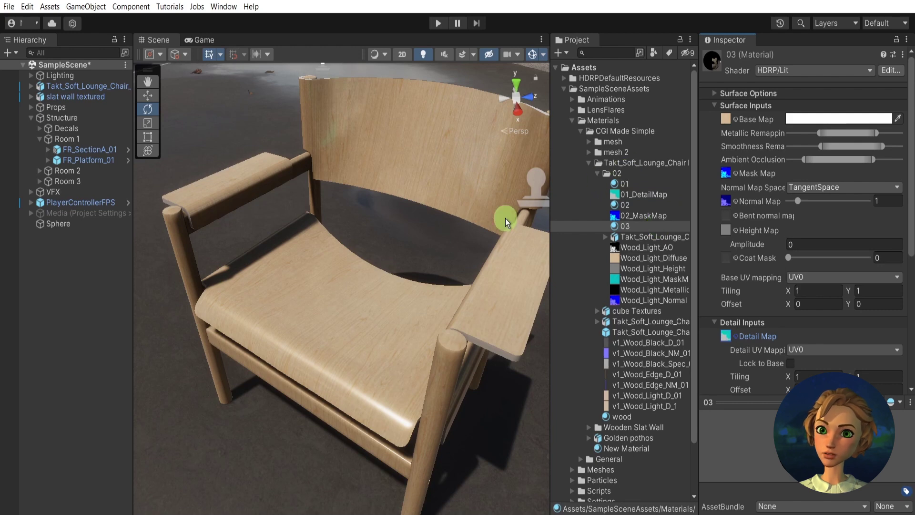
{"action": "left_click_drag", "start_coordinate": [506, 219], "coordinate": [454, 256], "text": "alt"}
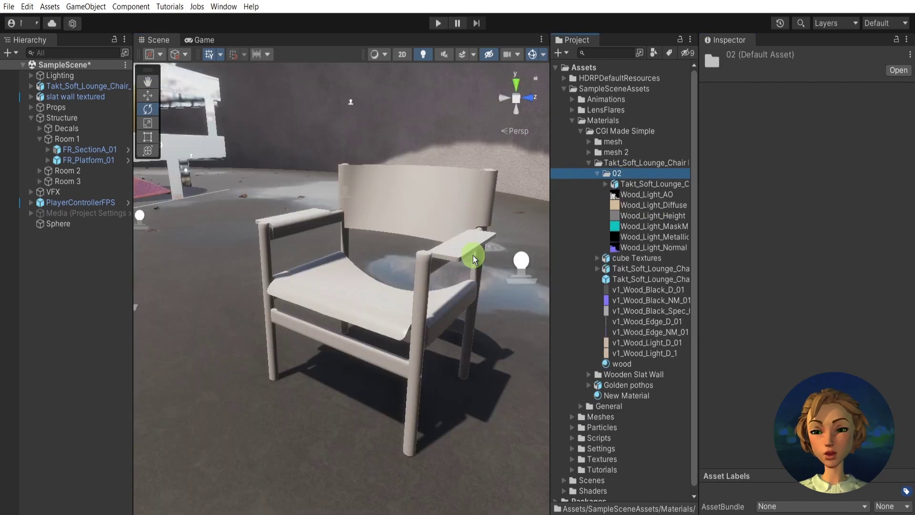
Step: Create a new material named 01 in the 02 folder
{"action": "right_click", "coordinate": [615, 177]}
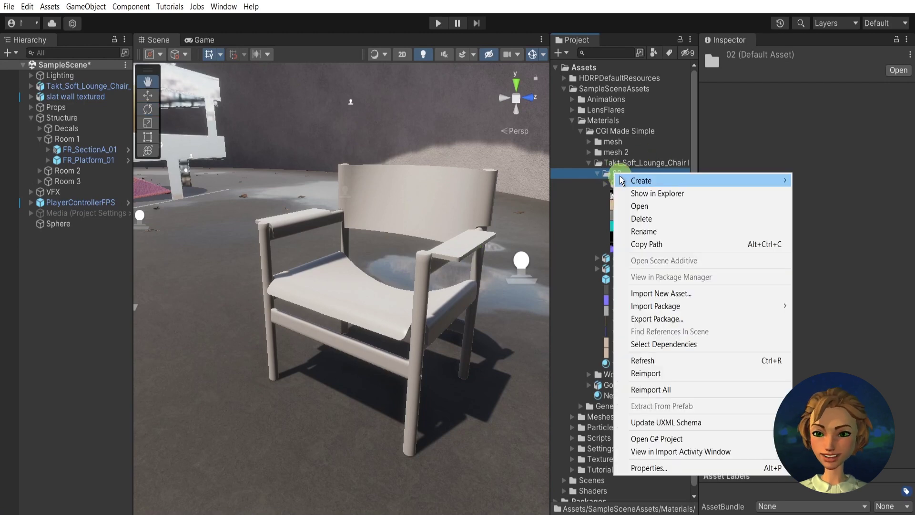
{"action": "mouse_move", "coordinate": [634, 180]}
{"action": "left_click", "coordinate": [533, 307]}
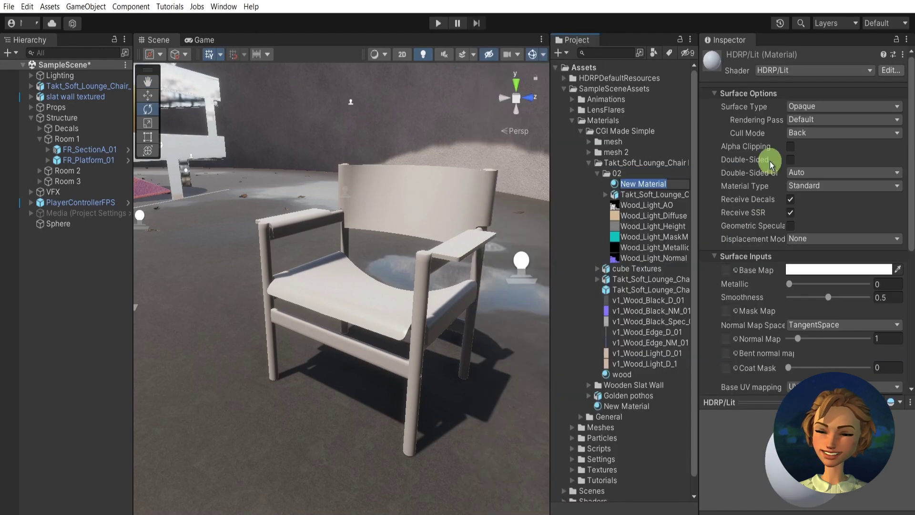
{"action": "type", "text": "01"}
{"action": "key", "text": "Return"}
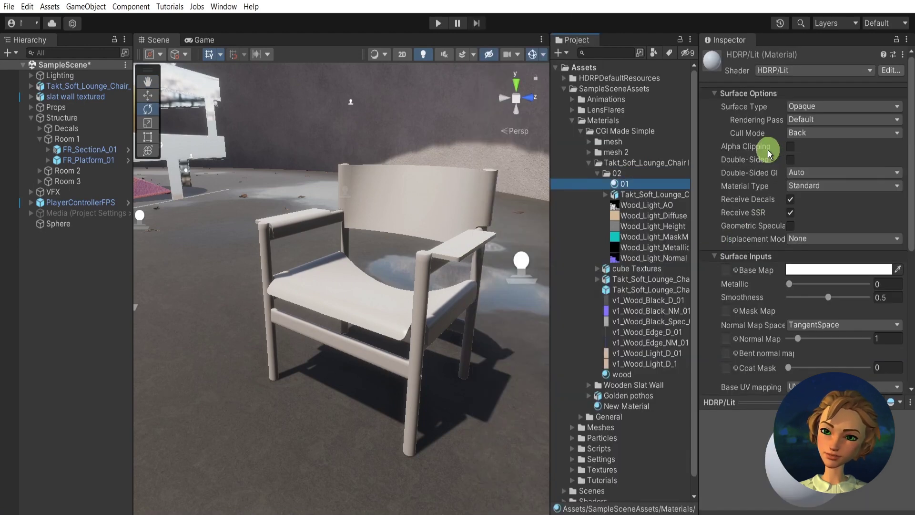
Step: Change material 01's shader to Standard
{"action": "left_click", "coordinate": [788, 71]}
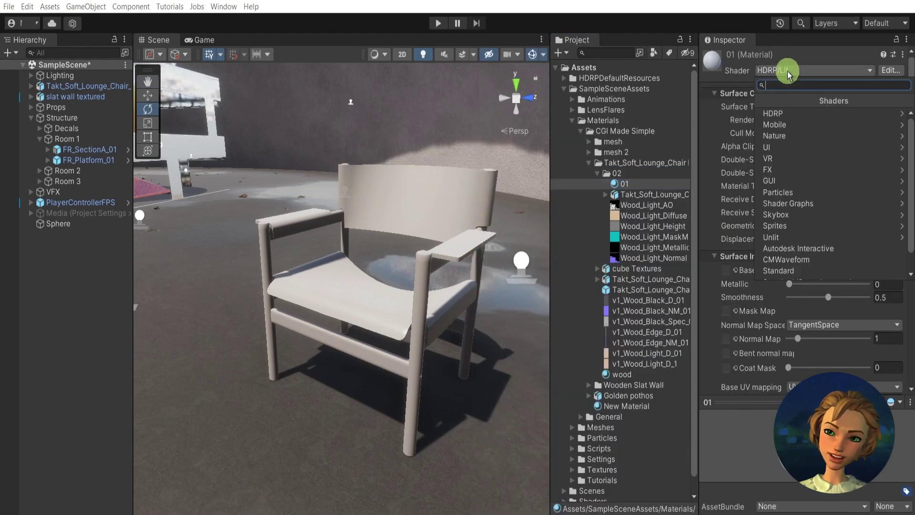
{"action": "type", "text": "s"}
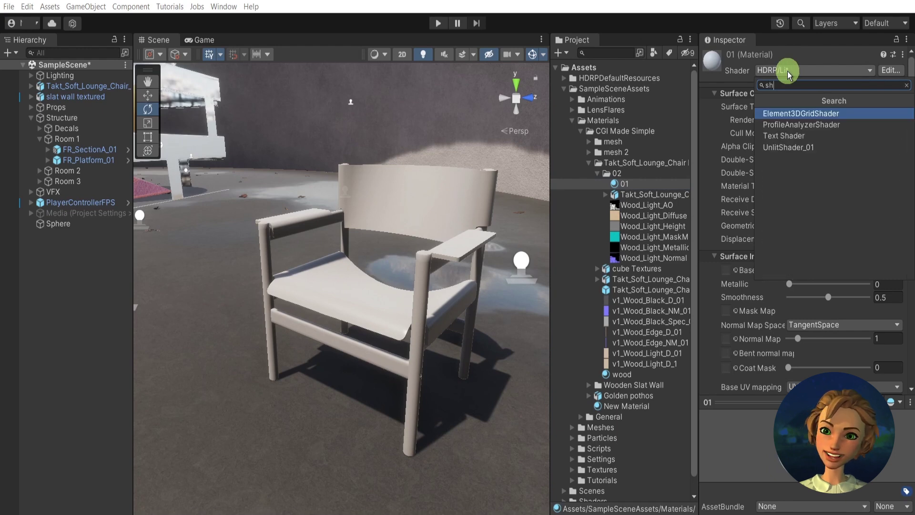
{"action": "type", "text": "tan"}
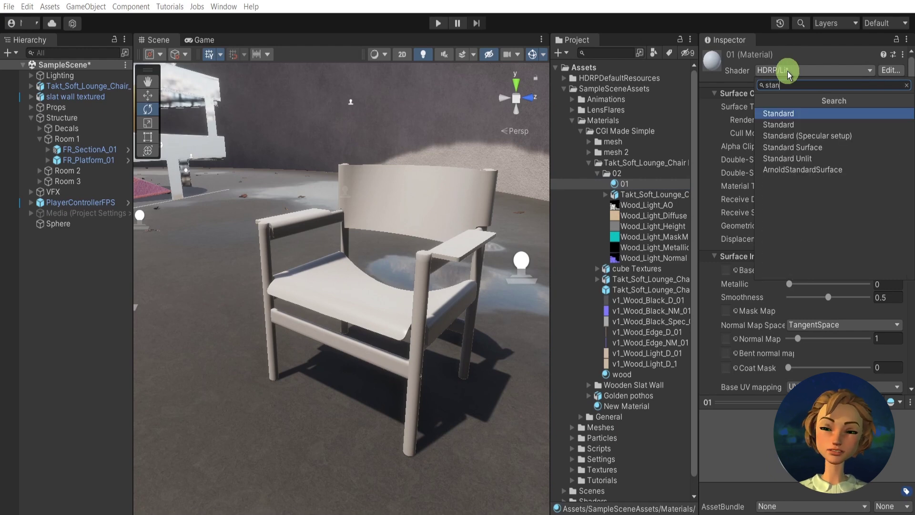
{"action": "left_click", "coordinate": [782, 125]}
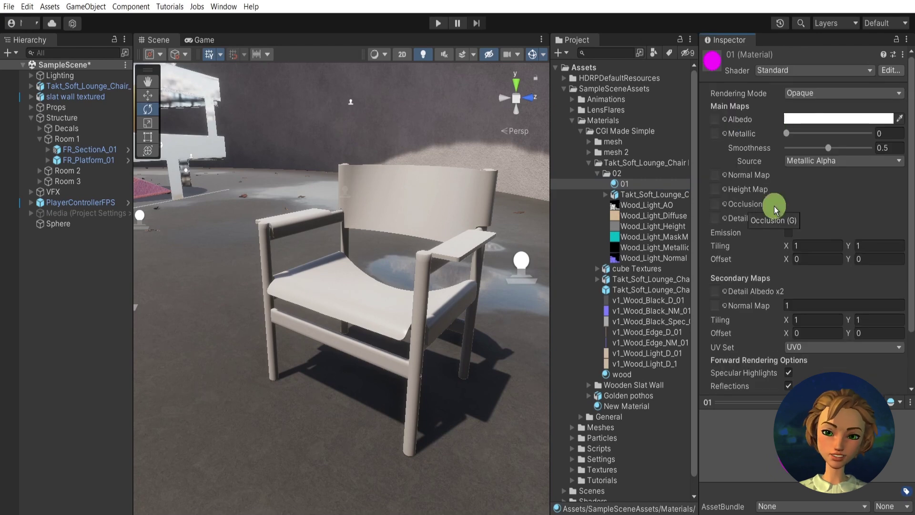
Step: Assign the Wood_Light_Diffuse texture to material 01's Albedo and keep material 01 selected for editing
{"action": "left_click_drag", "start_coordinate": [620, 214], "coordinate": [719, 125]}
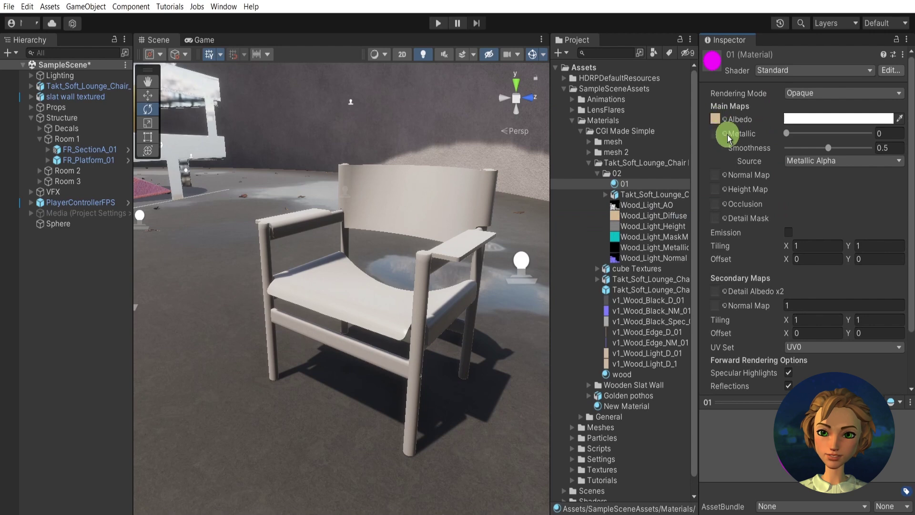
{"action": "mouse_move", "coordinate": [636, 261]}
{"action": "left_mouse_down"}
{"action": "mouse_move", "coordinate": [748, 229]}
{"action": "mouse_move", "coordinate": [701, 220]}
{"action": "mouse_move", "coordinate": [626, 264]}
{"action": "left_mouse_up"}
{"action": "left_click", "coordinate": [626, 264]}
{"action": "left_click", "coordinate": [624, 184]}
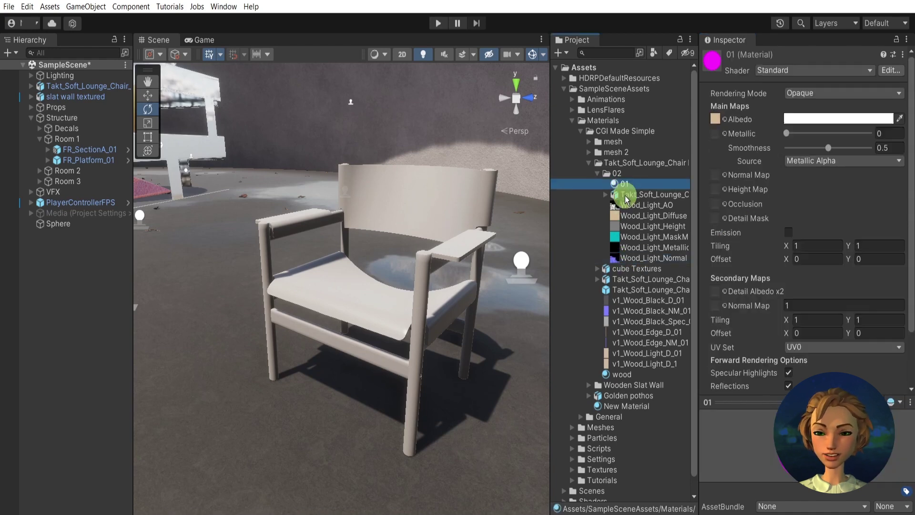
Step: Assign Wood_Light_Normal to material 01's main Normal Map, mark it as a normal map, and also assign it to Detail Albedo x2
{"action": "left_click_drag", "start_coordinate": [629, 262], "coordinate": [717, 176]}
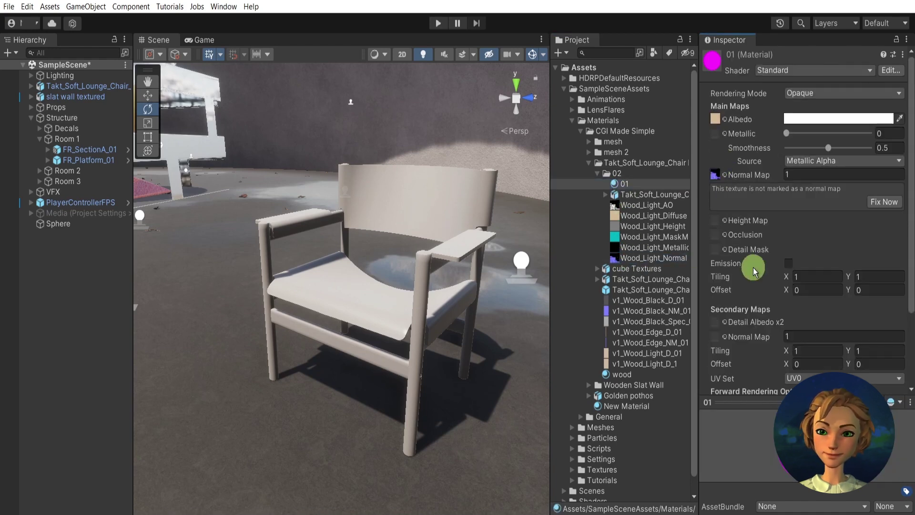
{"action": "left_click", "coordinate": [885, 202]}
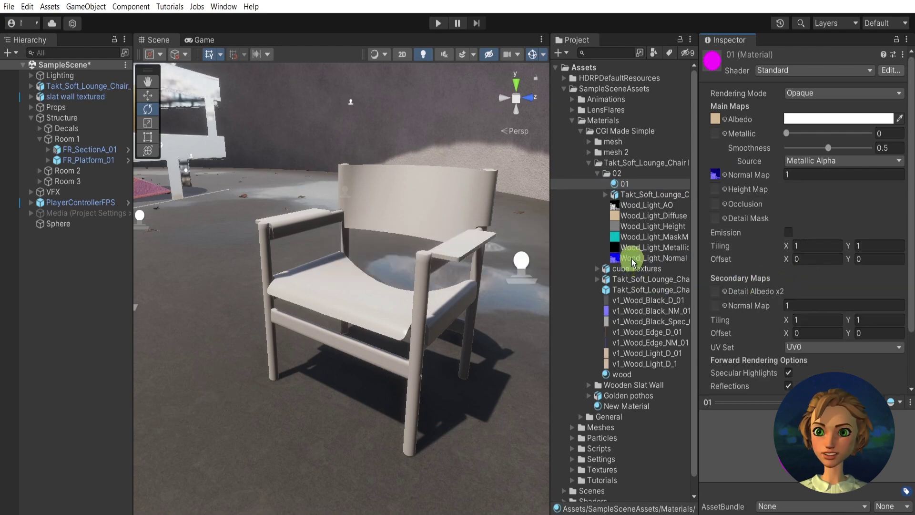
{"action": "left_click_drag", "start_coordinate": [630, 261], "coordinate": [717, 292]}
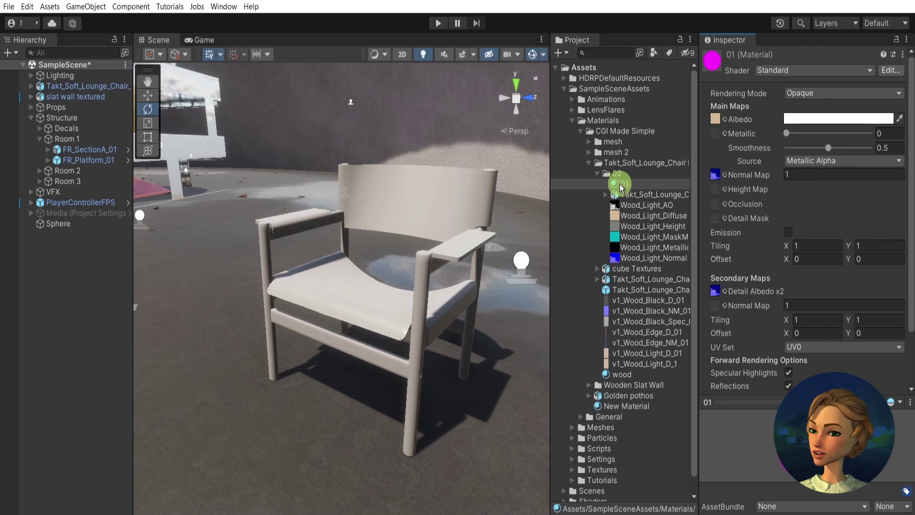
Step: Convert the selected built-in material 01 to HDRP and proceed with the overwrite
{"action": "left_click", "coordinate": [26, 7]}
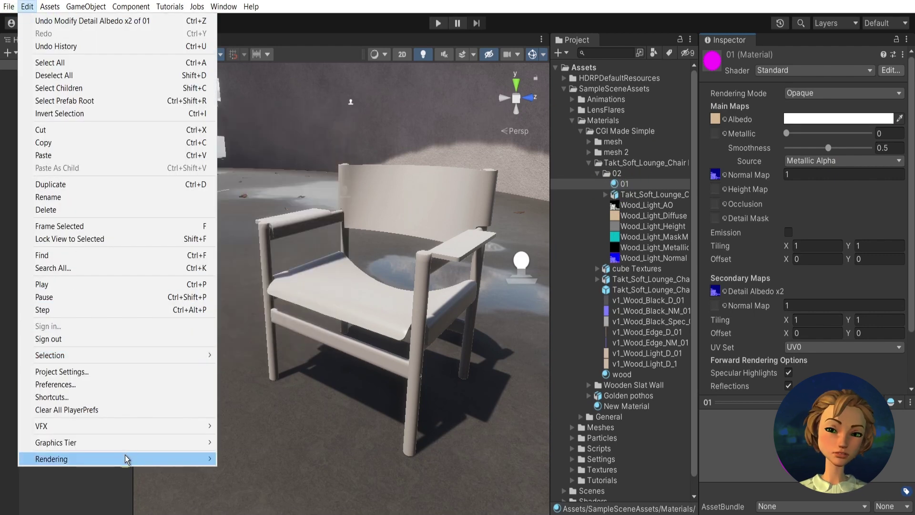
{"action": "mouse_move", "coordinate": [127, 458]}
{"action": "mouse_move", "coordinate": [324, 464]}
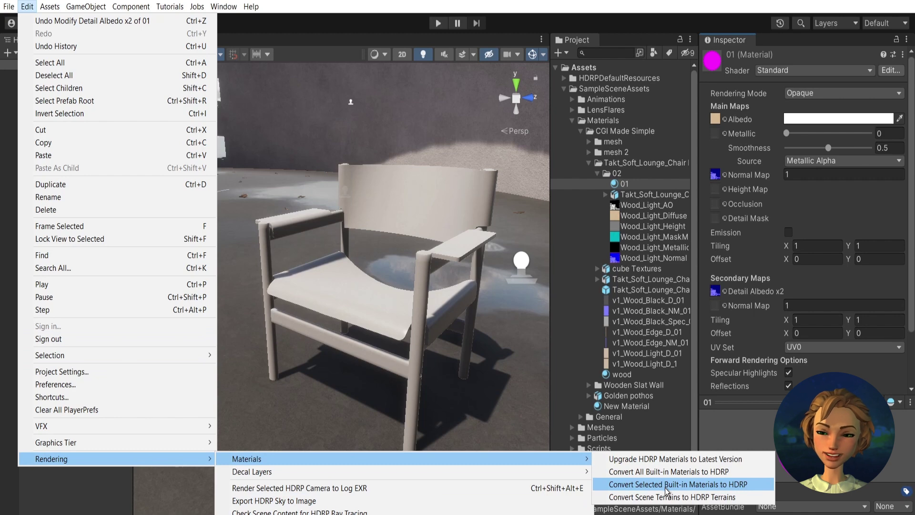
{"action": "left_click", "coordinate": [716, 485]}
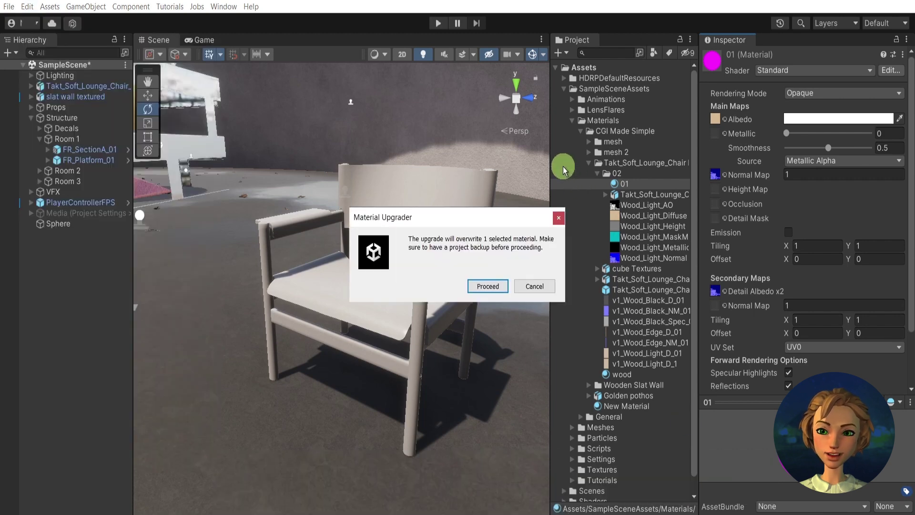
{"action": "left_click", "coordinate": [488, 286]}
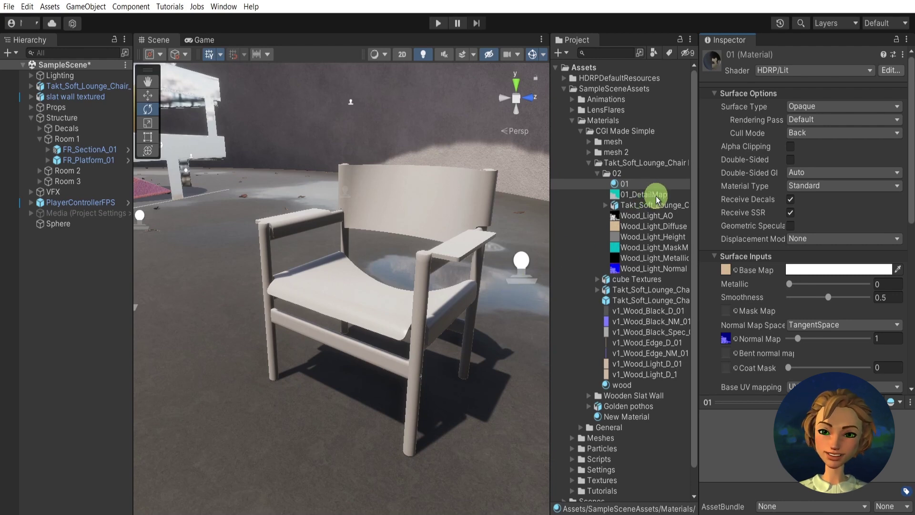
Step: Examine material 01's shader, surface inputs and detail inputs, and the import settings of the 01_DetailMap texture
{"action": "scroll", "coordinate": [828, 163], "scroll_direction": "down", "scroll_amount": 5}
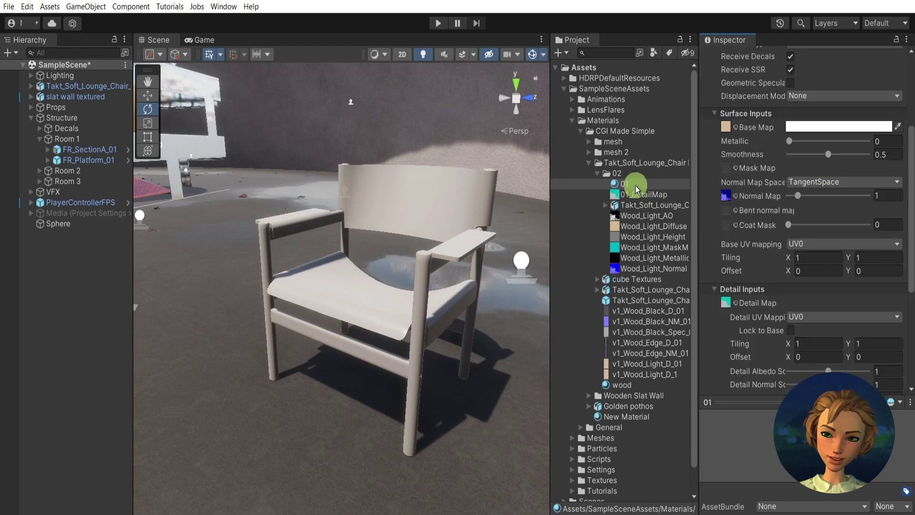
{"action": "scroll", "coordinate": [782, 210], "scroll_direction": "up", "scroll_amount": 5}
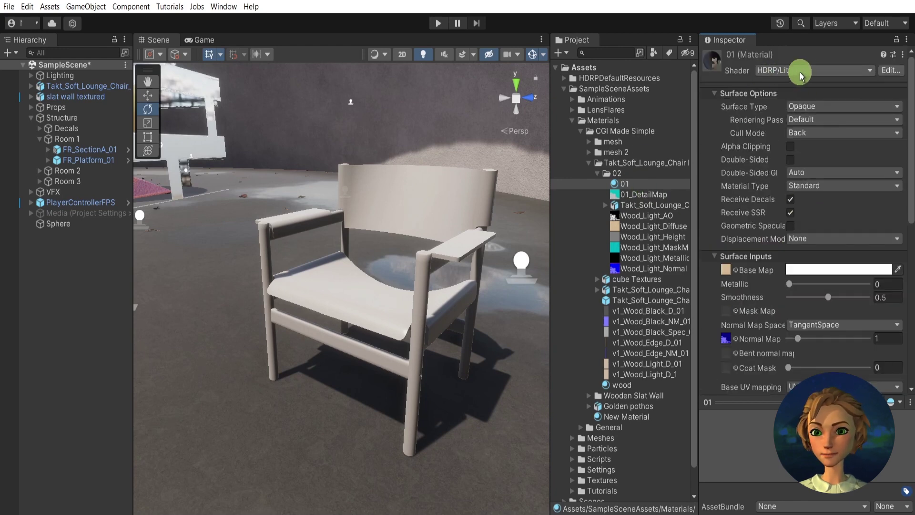
{"action": "left_click", "coordinate": [651, 197]}
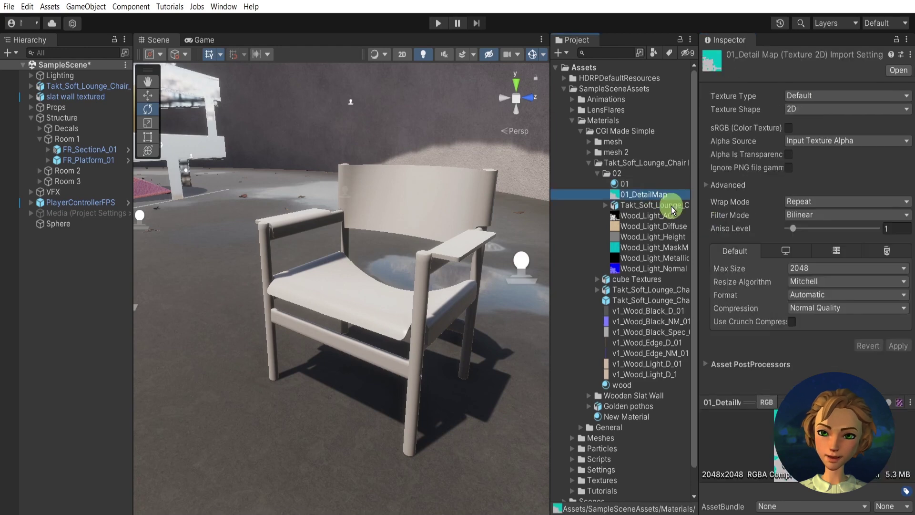
{"action": "left_click", "coordinate": [626, 185]}
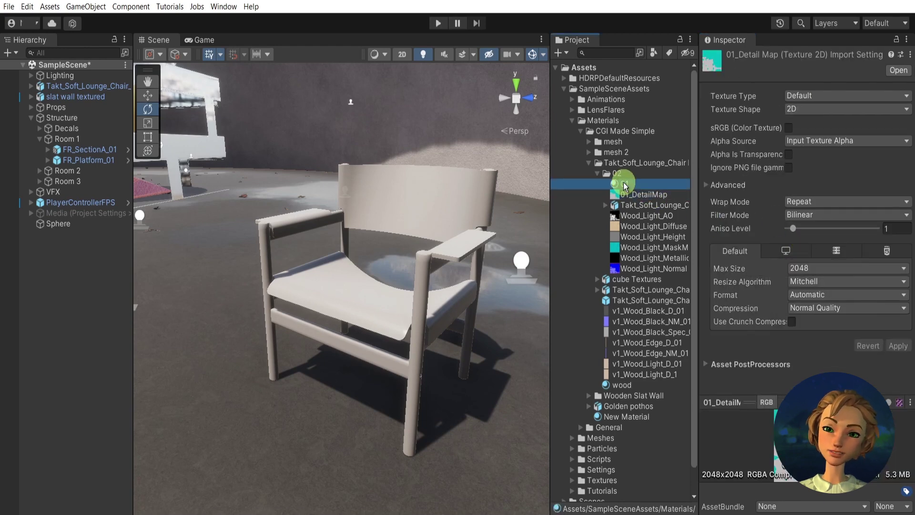
{"action": "scroll", "coordinate": [837, 229], "scroll_direction": "down", "scroll_amount": 2}
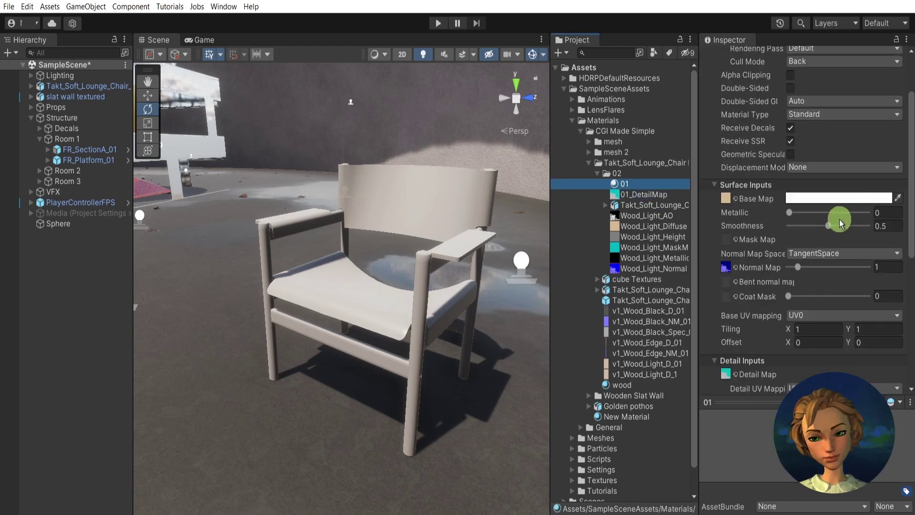
{"action": "scroll", "coordinate": [744, 352], "scroll_direction": "down", "scroll_amount": 2}
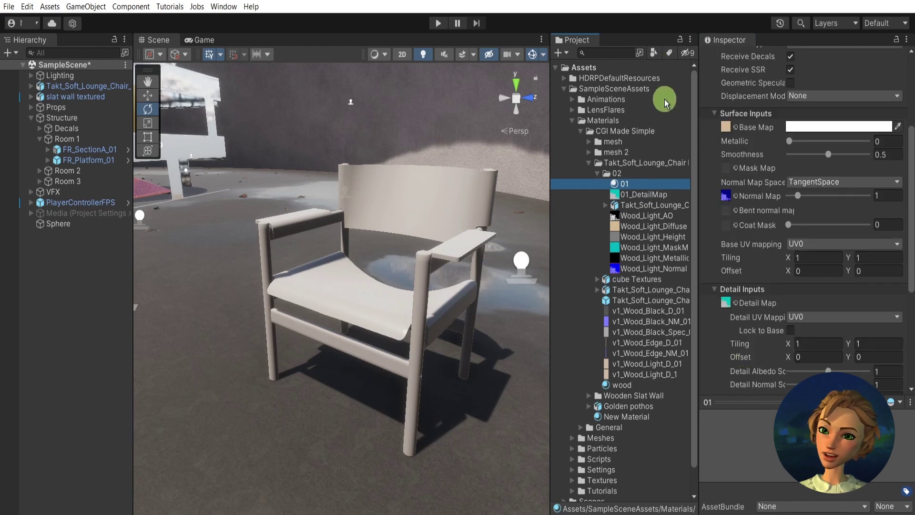
Step: Create a new material in the 02 folder and name it 02
{"action": "right_click", "coordinate": [620, 175]}
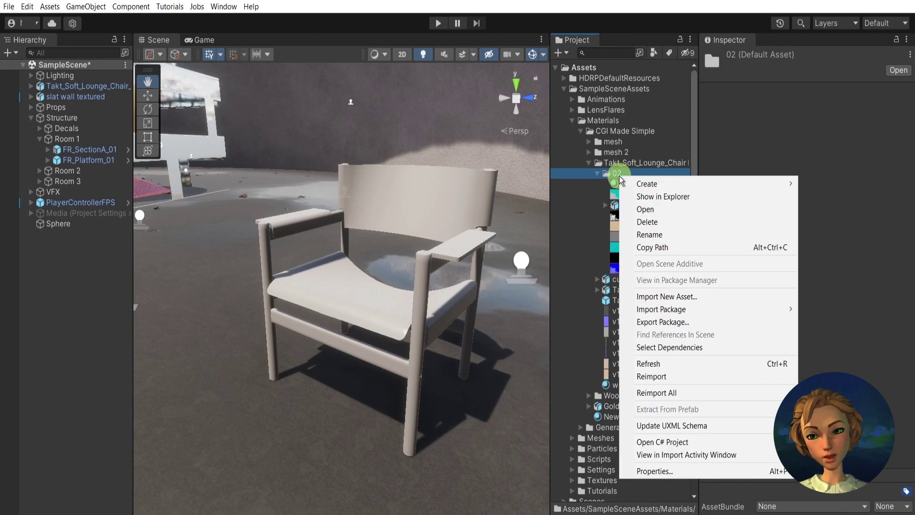
{"action": "mouse_move", "coordinate": [641, 186]}
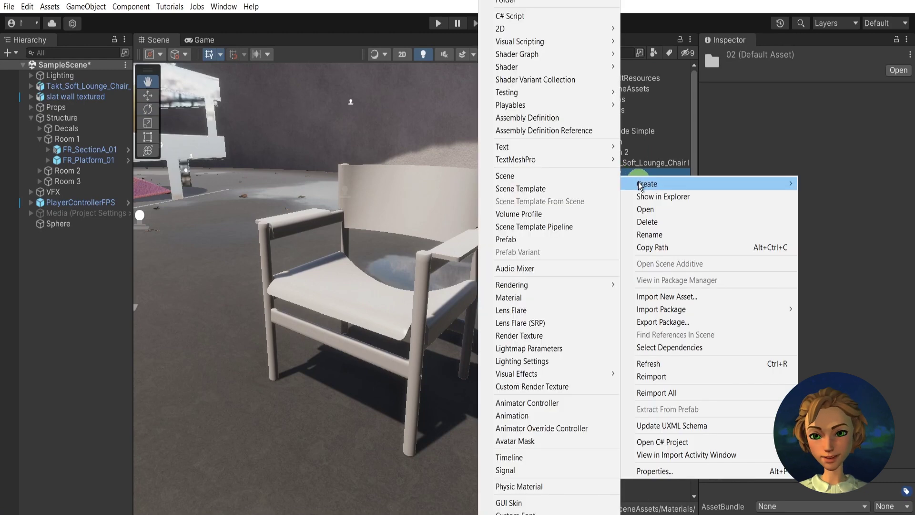
{"action": "left_click", "coordinate": [552, 297]}
{"action": "type", "text": "02"}
{"action": "key", "text": "Return"}
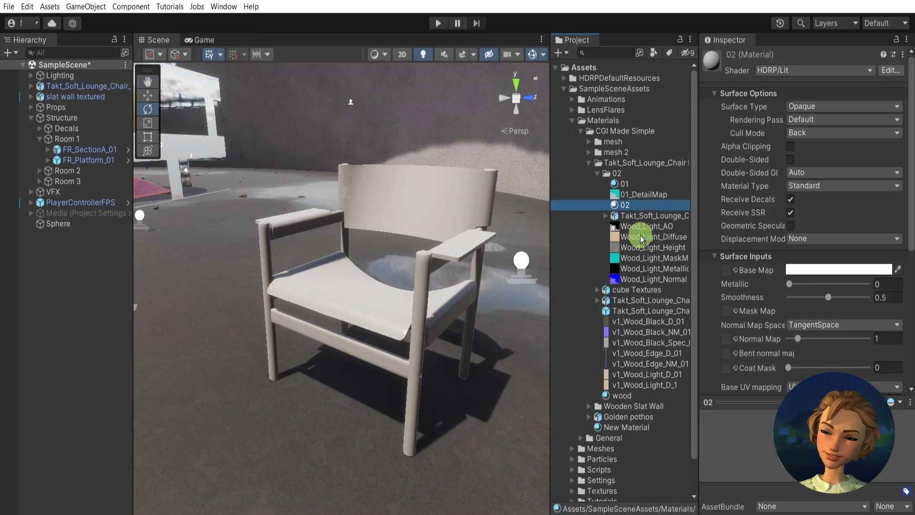
Step: Change material 02's shader to Standard
{"action": "left_click", "coordinate": [786, 77]}
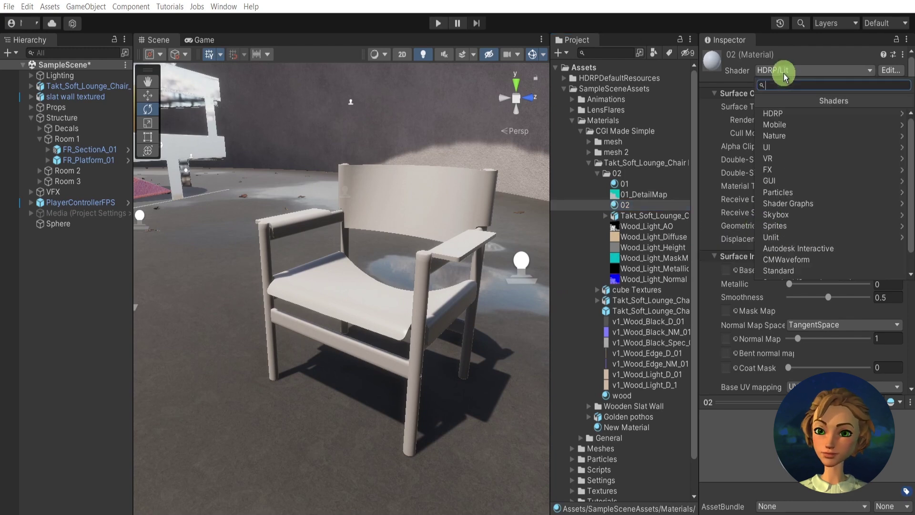
{"action": "type", "text": "stan"}
{"action": "left_click", "coordinate": [775, 115]}
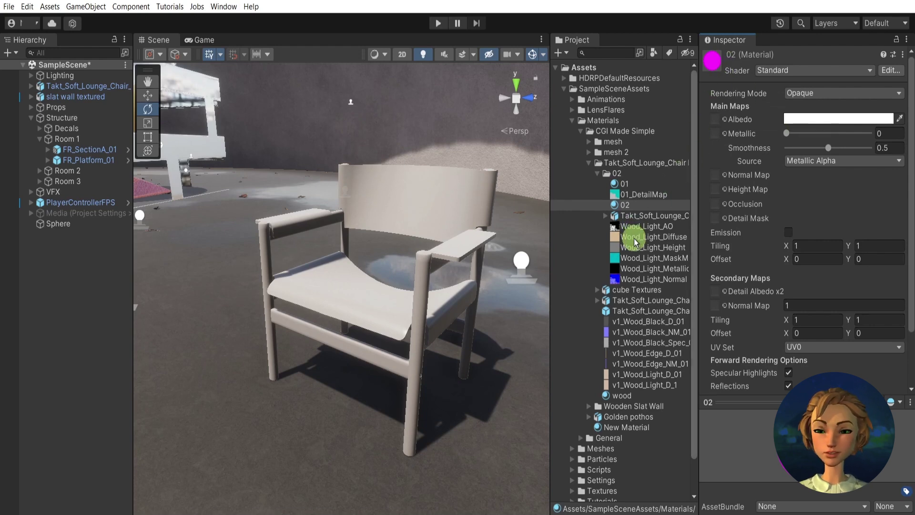
Step: Assign Wood_Light_Diffuse, Wood_Light_Height, Wood_Light_Metallic and Wood_Light_Normal to material 02's Albedo, Height Map, Metallic and main Normal Map slots
{"action": "left_click_drag", "start_coordinate": [636, 243], "coordinate": [716, 120]}
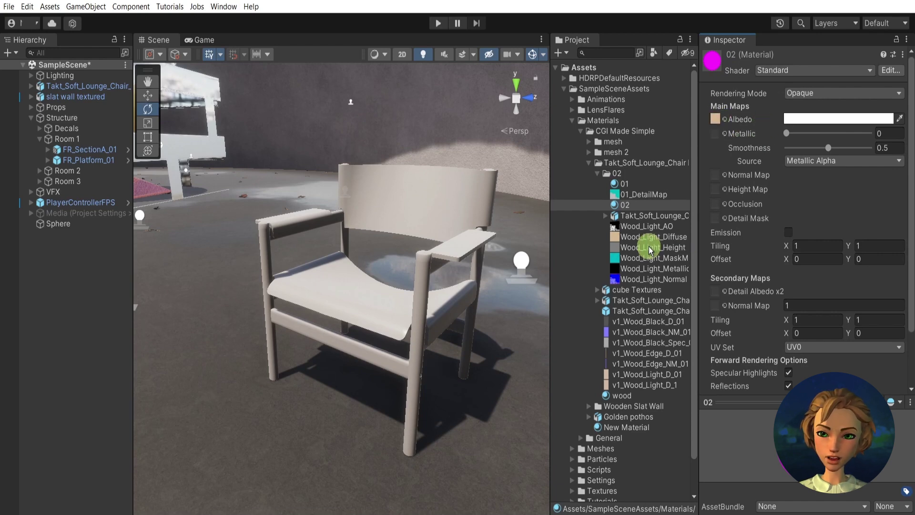
{"action": "left_click_drag", "start_coordinate": [649, 249], "coordinate": [717, 194]}
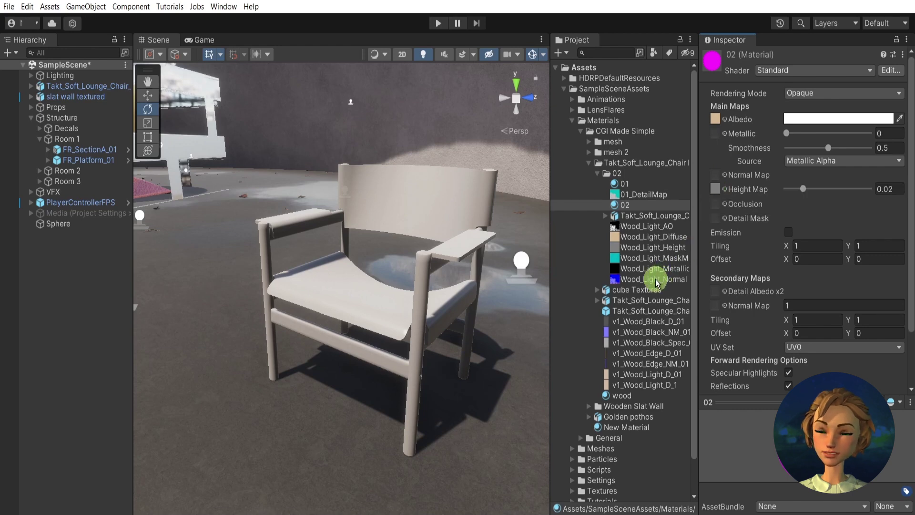
{"action": "left_click_drag", "start_coordinate": [656, 269], "coordinate": [716, 134]}
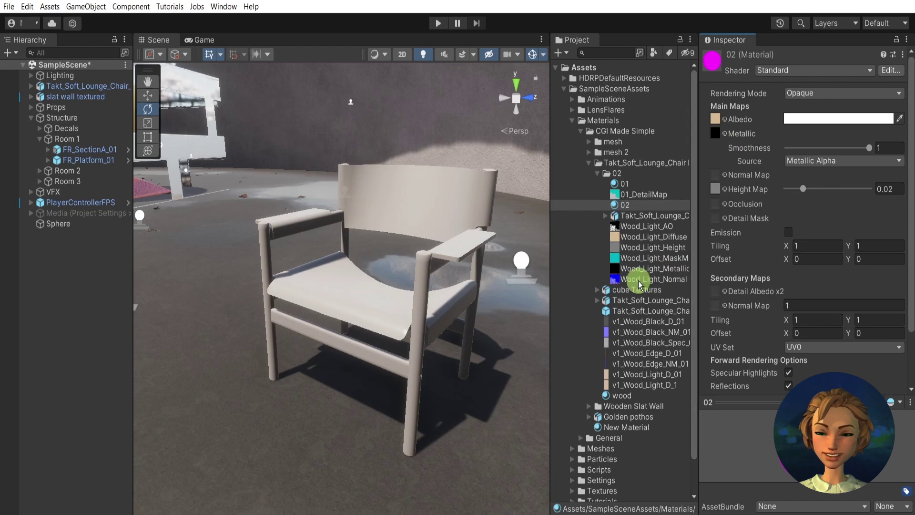
{"action": "left_click_drag", "start_coordinate": [639, 285], "coordinate": [716, 175]}
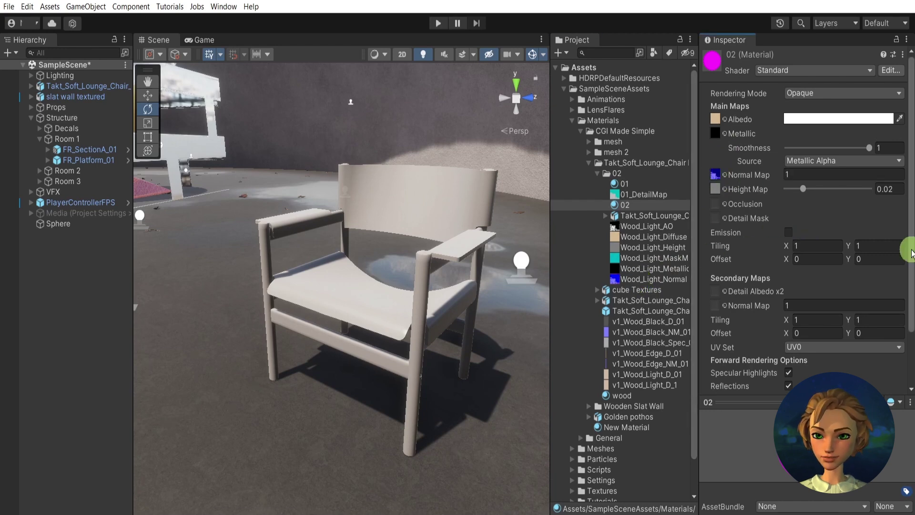
Step: Assign the Wood_Light_AO texture to material 02's Occlusion slot
{"action": "left_click", "coordinate": [636, 227]}
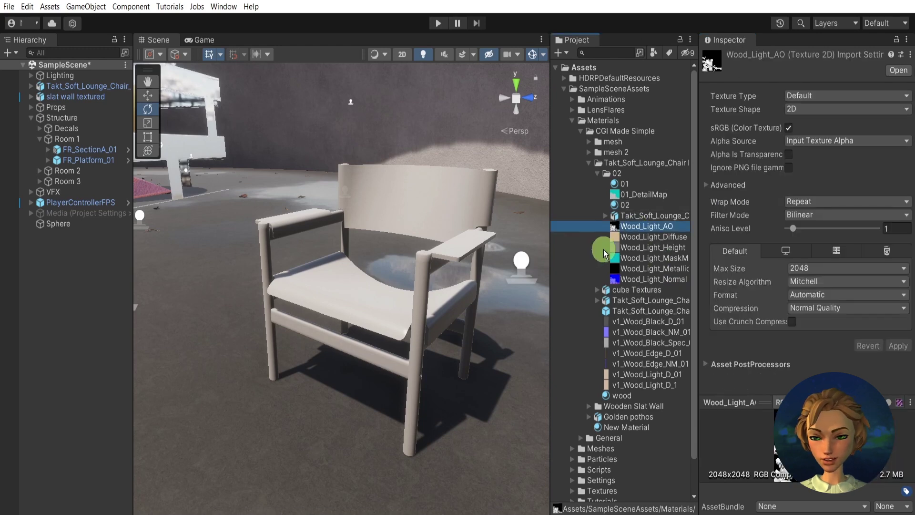
{"action": "left_click", "coordinate": [627, 208]}
{"action": "left_click_drag", "start_coordinate": [641, 227], "coordinate": [717, 208]}
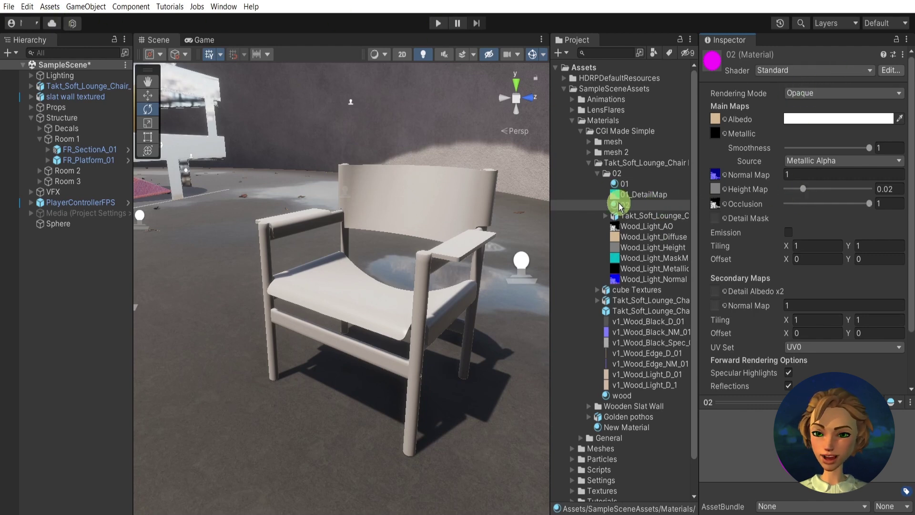
Step: Convert the selected built-in material 02 to HDRP and proceed with the overwrite
{"action": "left_click", "coordinate": [27, 7]}
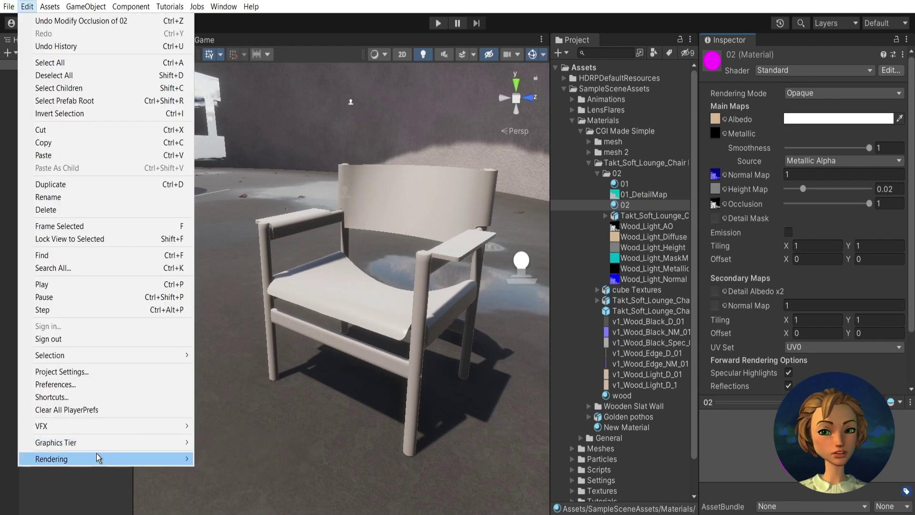
{"action": "mouse_move", "coordinate": [97, 459]}
{"action": "mouse_move", "coordinate": [249, 460]}
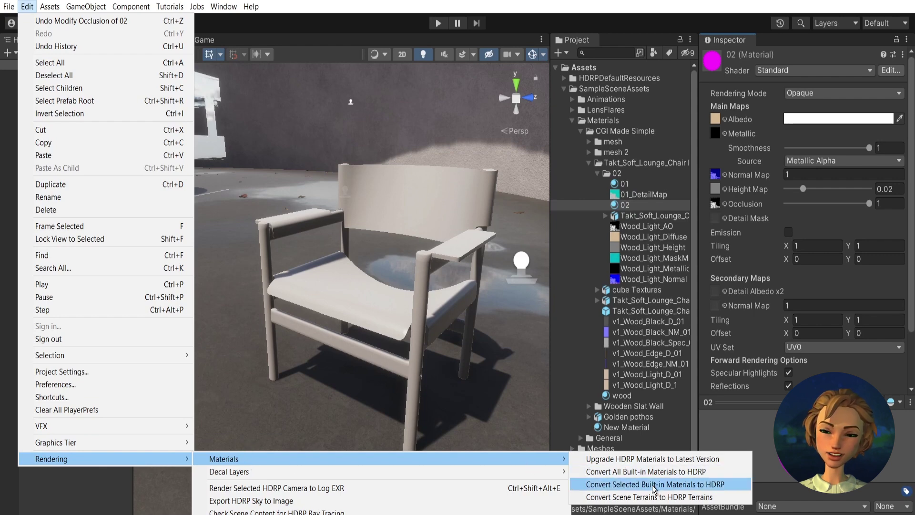
{"action": "left_click", "coordinate": [707, 484]}
{"action": "left_click", "coordinate": [493, 291]}
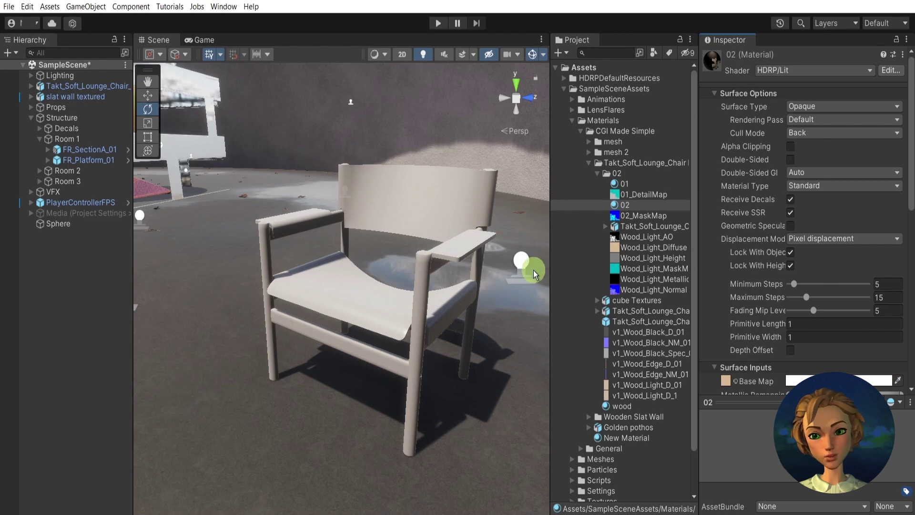
Step: Examine the 02_MaskMap and 01_DetailMap images at full size and material 02's surface inputs
{"action": "left_click", "coordinate": [640, 215]}
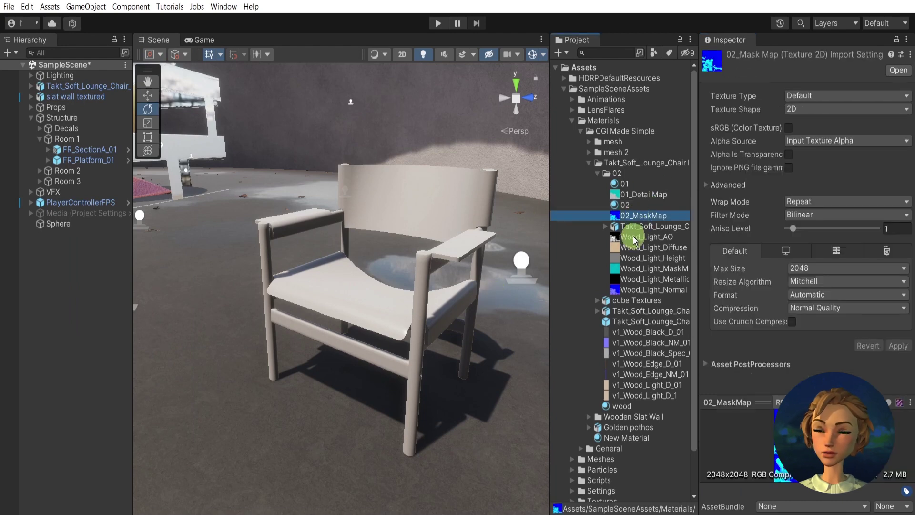
{"action": "double_click", "coordinate": [628, 212]}
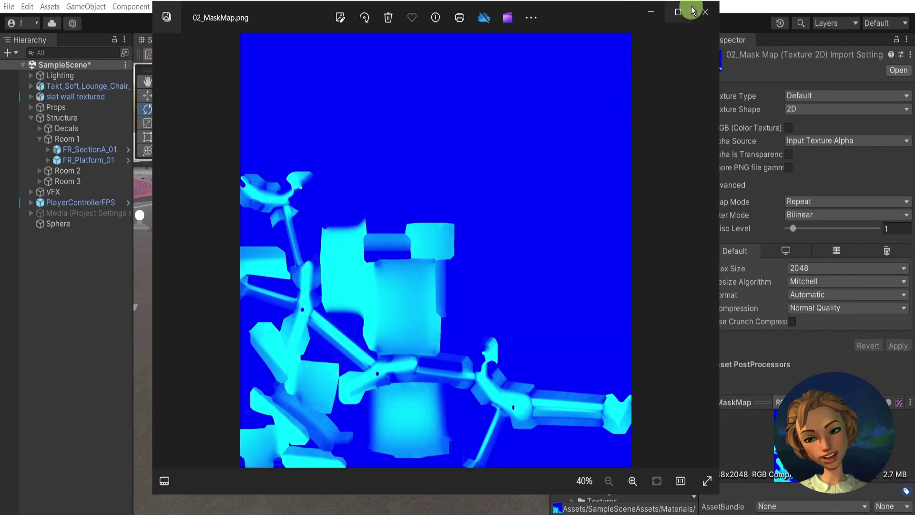
{"action": "left_click", "coordinate": [679, 13]}
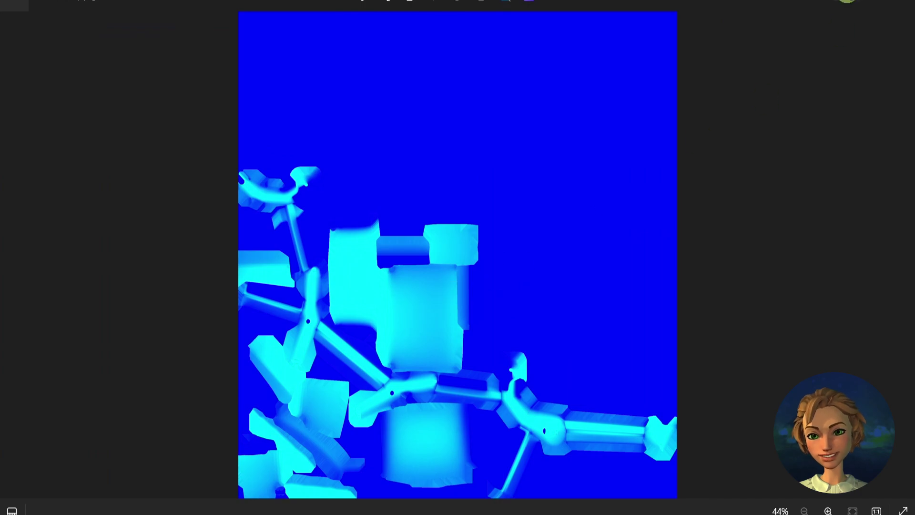
{"action": "left_click", "coordinate": [844, 4]}
{"action": "double_click", "coordinate": [635, 194]}
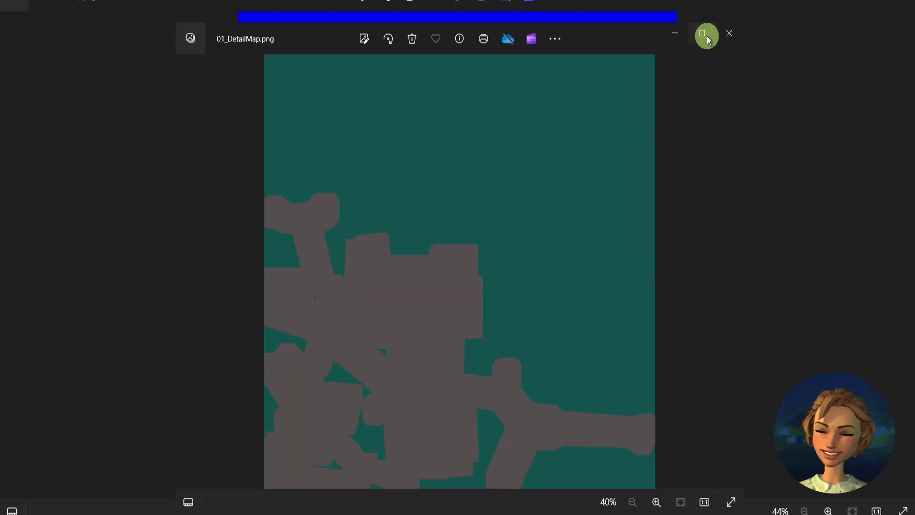
{"action": "left_click", "coordinate": [703, 33]}
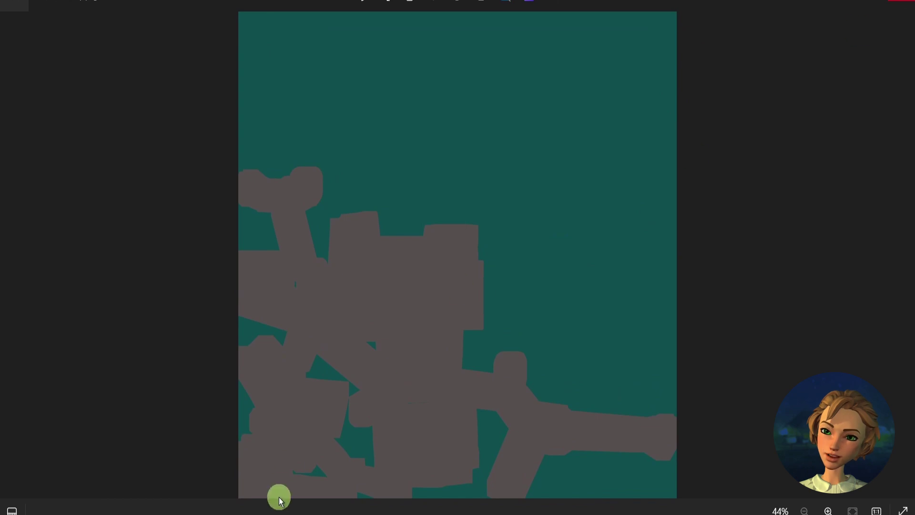
{"action": "key", "text": "alt+F4"}
{"action": "key", "text": "Down"}
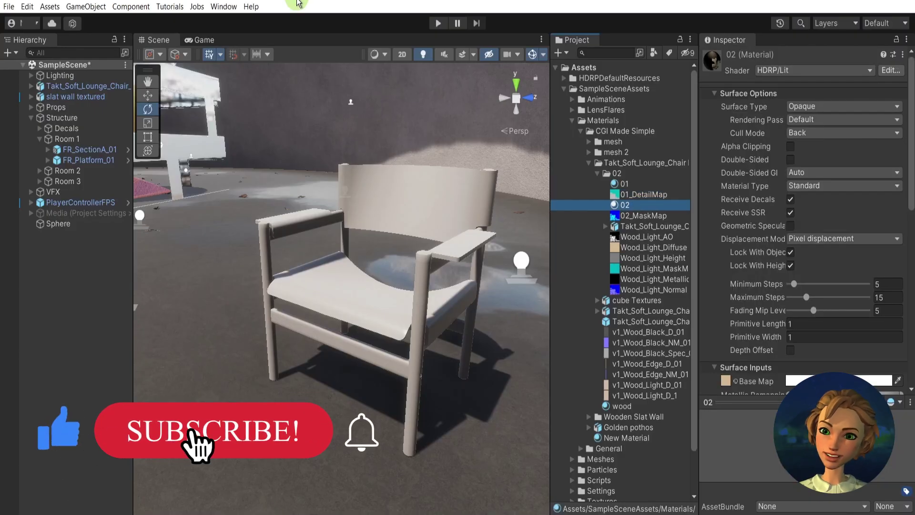
{"action": "left_click", "coordinate": [748, 94]}
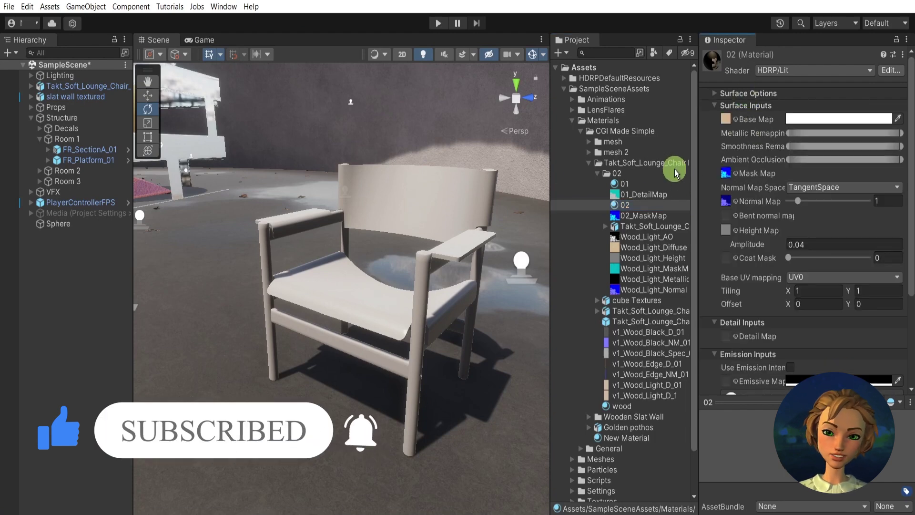
{"action": "left_click", "coordinate": [638, 217]}
Step: Duplicate material 02 and rename the copy 03
{"action": "left_click", "coordinate": [633, 205]}
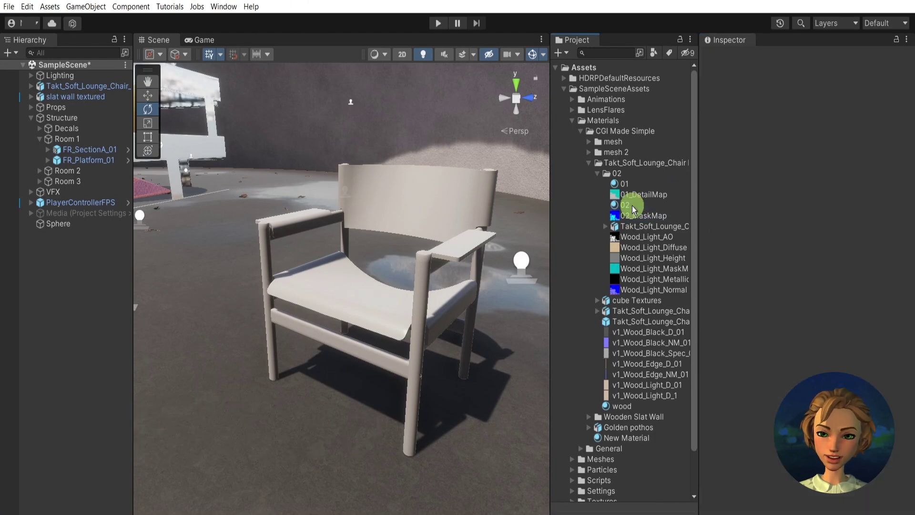
{"action": "key", "text": "ctrl+d"}
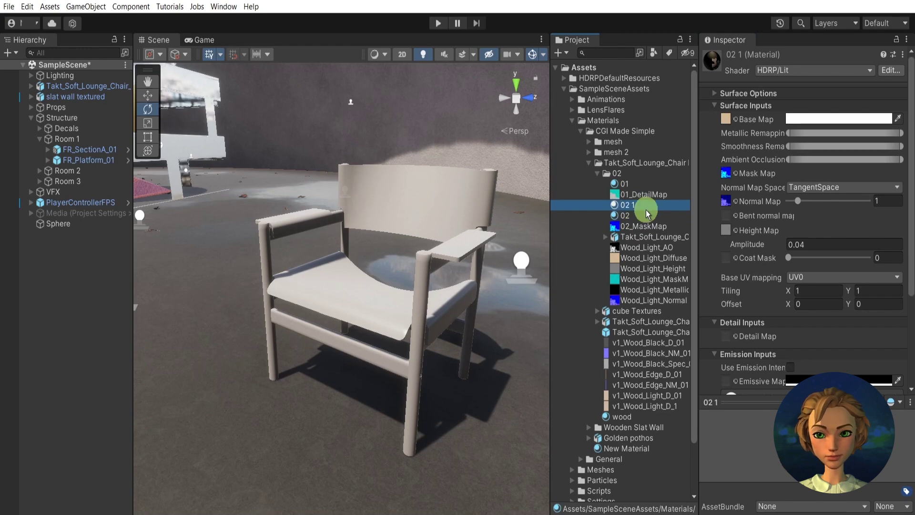
{"action": "left_click", "coordinate": [647, 210]}
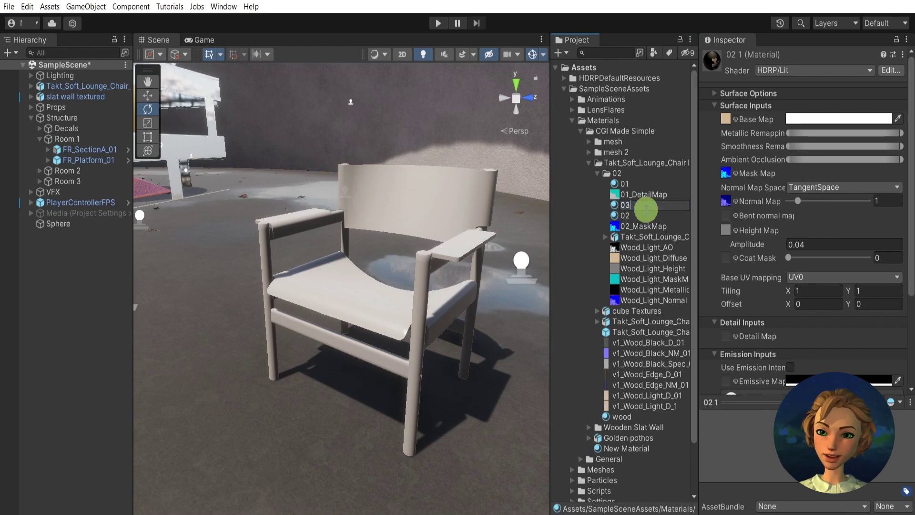
{"action": "key", "text": "Return"}
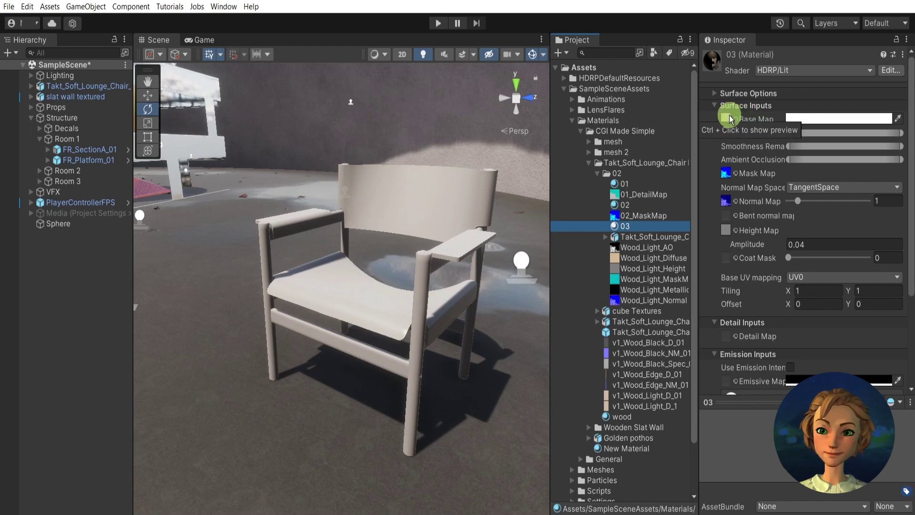
Step: Check which texture material 03's Normal Map uses and assign the 01_DetailMap texture to its Detail Map slot
{"action": "left_click", "coordinate": [725, 201]}
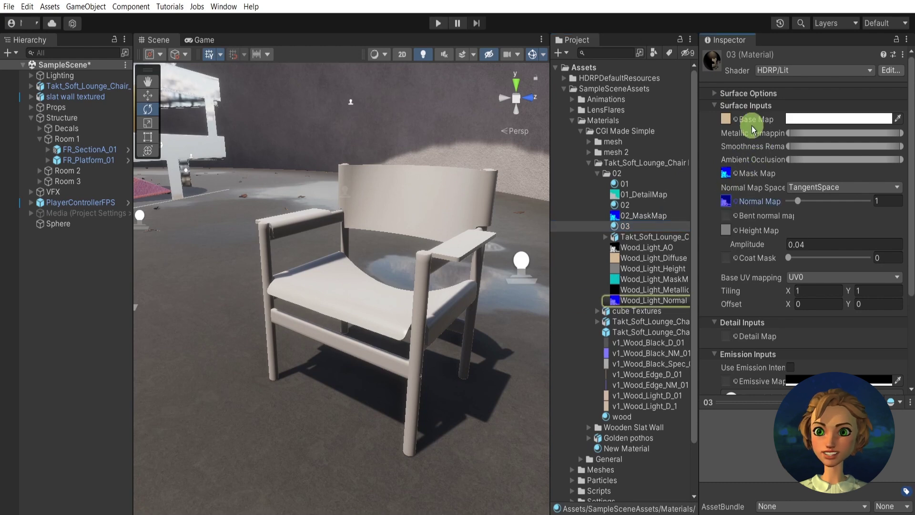
{"action": "scroll", "coordinate": [808, 133], "scroll_direction": "down", "scroll_amount": 2}
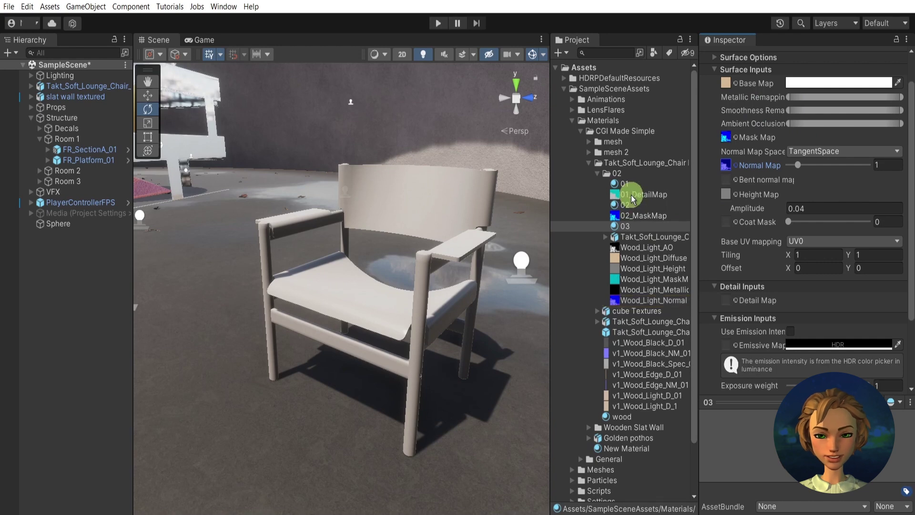
{"action": "left_click_drag", "start_coordinate": [635, 194], "coordinate": [727, 301]}
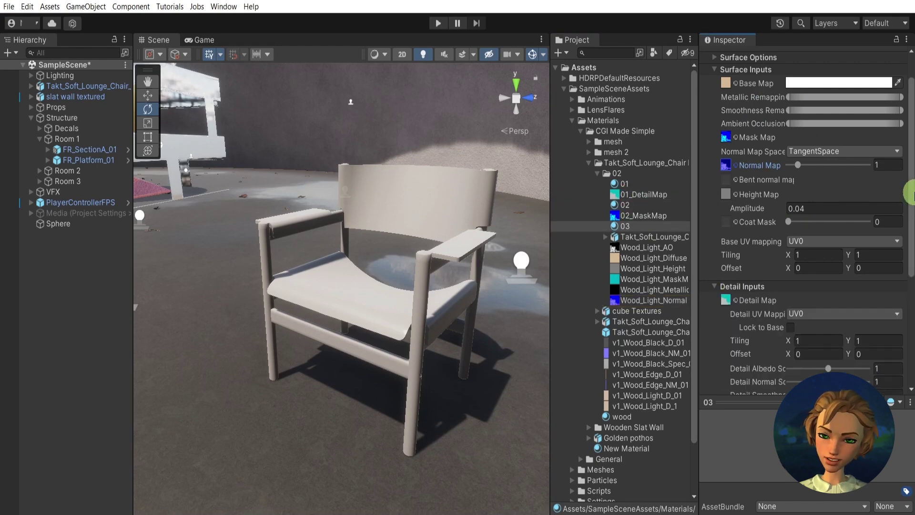
{"action": "scroll", "coordinate": [894, 224], "scroll_direction": "down", "scroll_amount": 6}
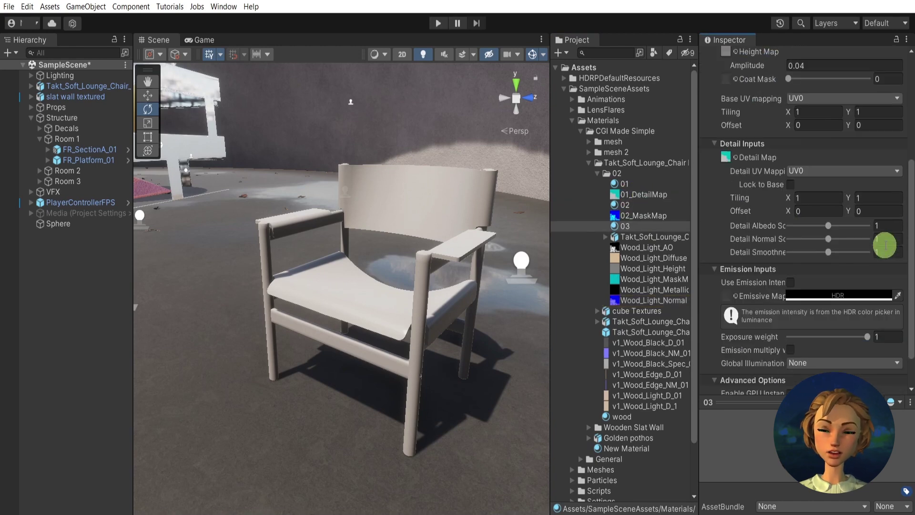
{"action": "scroll", "coordinate": [884, 245], "scroll_direction": "up", "scroll_amount": 8}
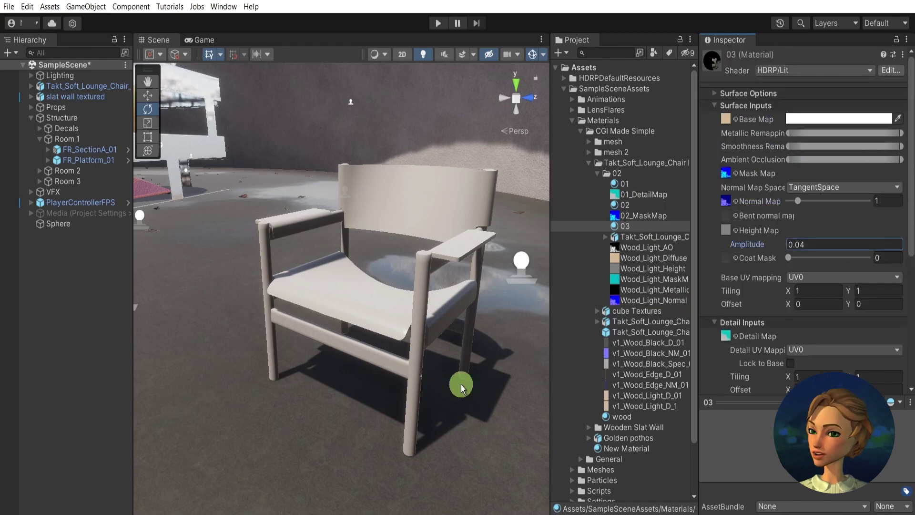
Step: Apply material 03 to the chair in the scene and view the chair from a higher angle
{"action": "left_click", "coordinate": [820, 244]}
{"action": "left_click_drag", "start_coordinate": [621, 232], "coordinate": [471, 193]}
{"action": "middle_click_drag", "start_coordinate": [469, 192], "coordinate": [449, 211]}
{"action": "left_click_drag", "start_coordinate": [449, 211], "coordinate": [372, 296], "text": "alt"}
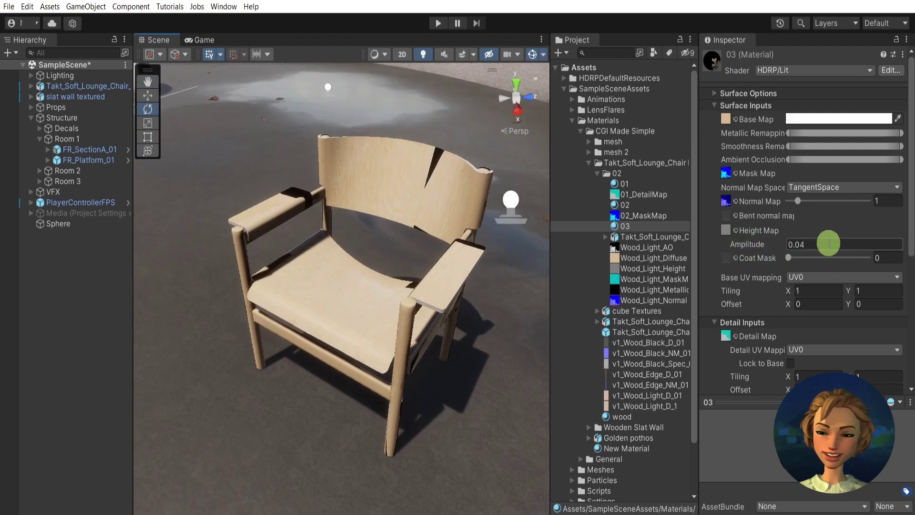
Step: Set material 03's height map Amplitude to 0 and inspect the wood surface of the chair's seat up close
{"action": "left_click", "coordinate": [830, 244]}
{"action": "type", "text": "0"}
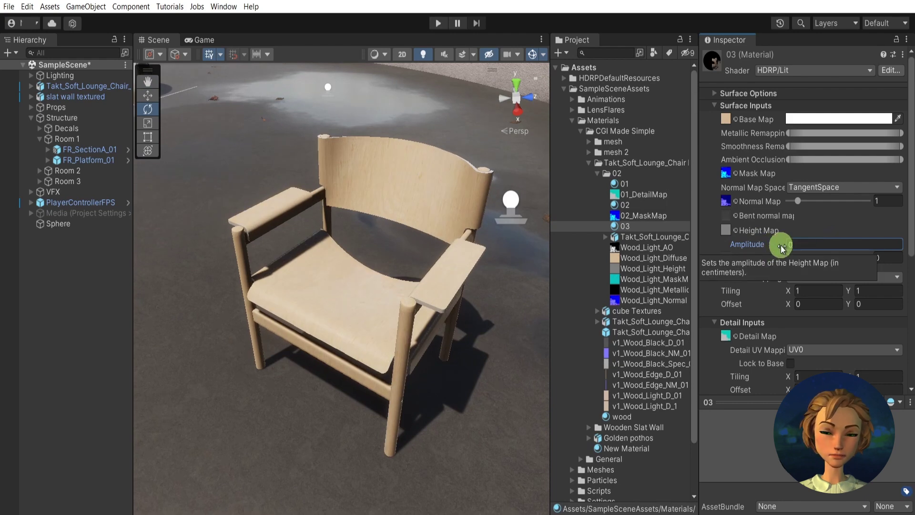
{"action": "left_click_drag", "start_coordinate": [435, 333], "coordinate": [347, 307], "text": "alt"}
{"action": "scroll", "coordinate": [352, 266], "scroll_direction": "up", "scroll_amount": 8}
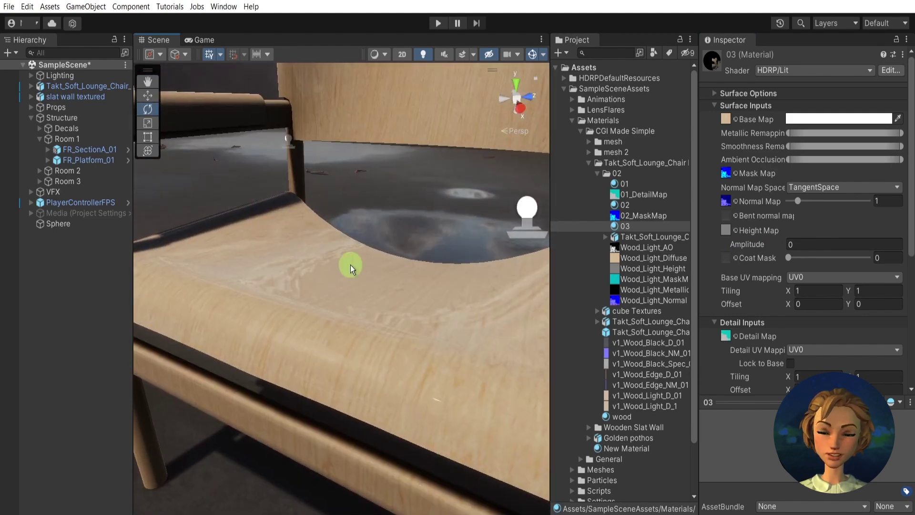
{"action": "mouse_move", "coordinate": [431, 306]}
{"action": "left_mouse_down", "text": "alt"}
{"action": "mouse_move", "coordinate": [402, 338]}
{"action": "mouse_move", "coordinate": [419, 302]}
{"action": "left_mouse_up", "text": "alt"}
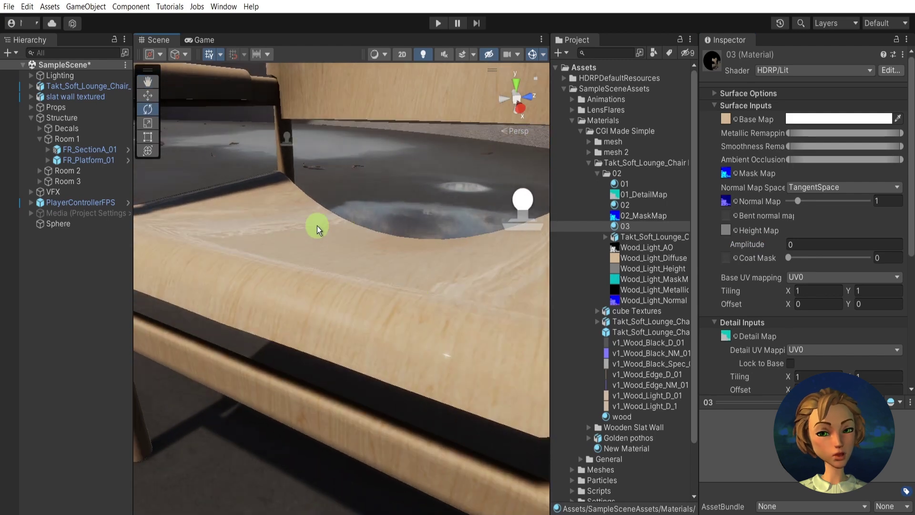
{"action": "scroll", "coordinate": [376, 345], "scroll_direction": "down", "scroll_amount": 3}
{"action": "scroll", "coordinate": [376, 347], "scroll_direction": "down", "scroll_amount": 5}
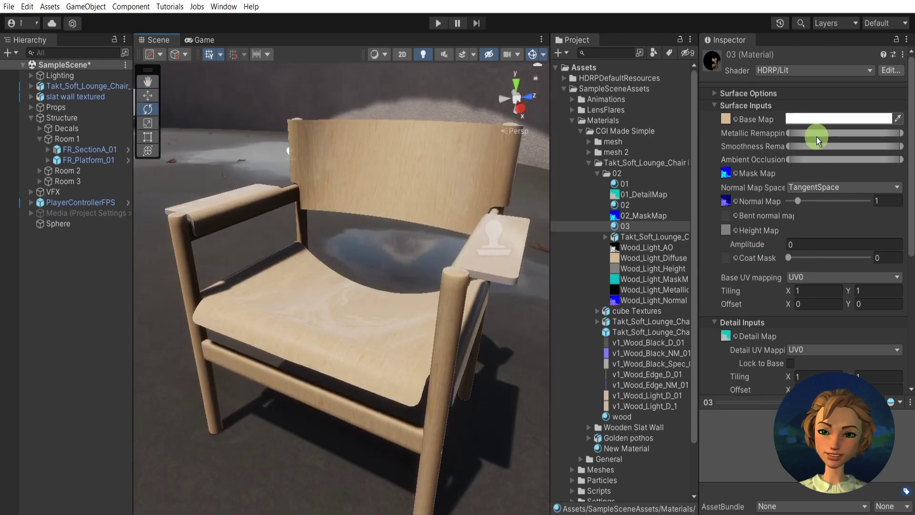
Step: Lower material 03's metallic remapping maximum to about half and smoothness remapping maximum to about two thirds, and inspect the chair
{"action": "mouse_move", "coordinate": [790, 132]}
{"action": "left_mouse_down"}
{"action": "mouse_move", "coordinate": [832, 131]}
{"action": "mouse_move", "coordinate": [775, 132]}
{"action": "left_mouse_up"}
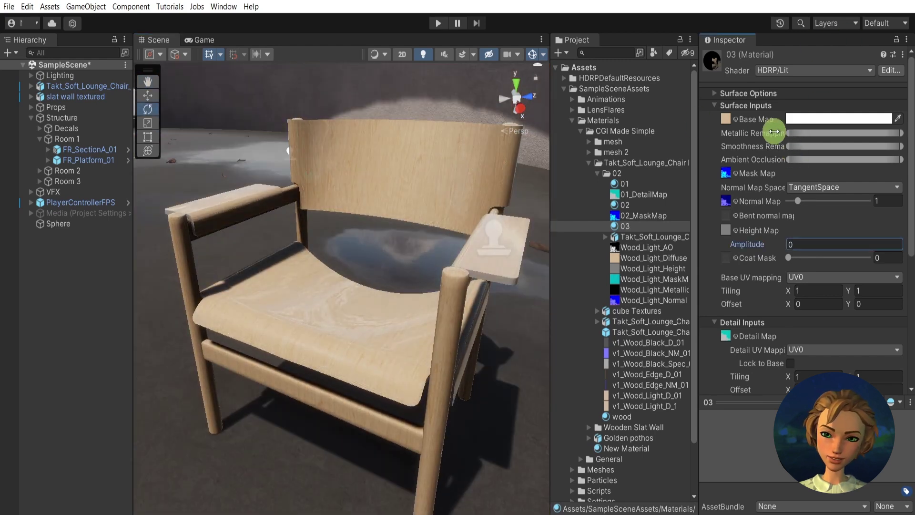
{"action": "left_click_drag", "start_coordinate": [899, 133], "coordinate": [845, 132]}
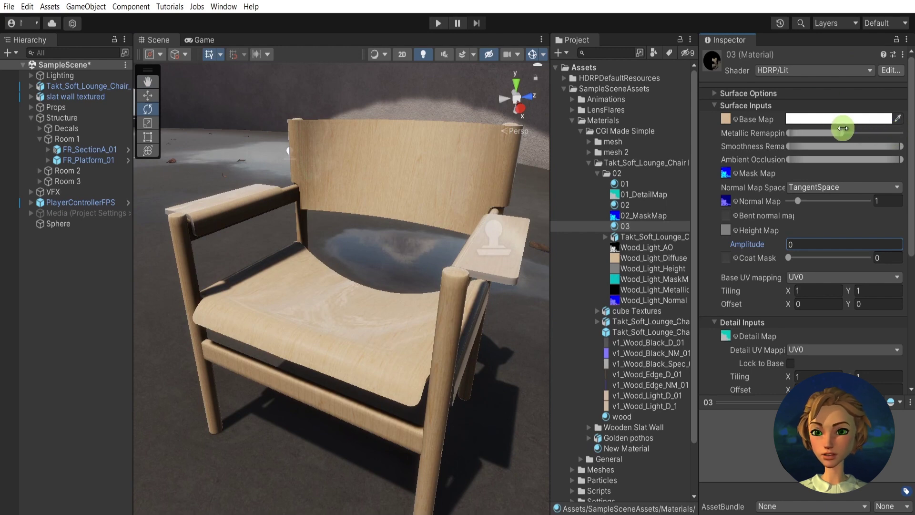
{"action": "left_click_drag", "start_coordinate": [897, 146], "coordinate": [813, 139]}
{"action": "left_click_drag", "start_coordinate": [299, 258], "coordinate": [392, 325], "text": "alt"}
{"action": "scroll", "coordinate": [347, 327], "scroll_direction": "up", "scroll_amount": 10}
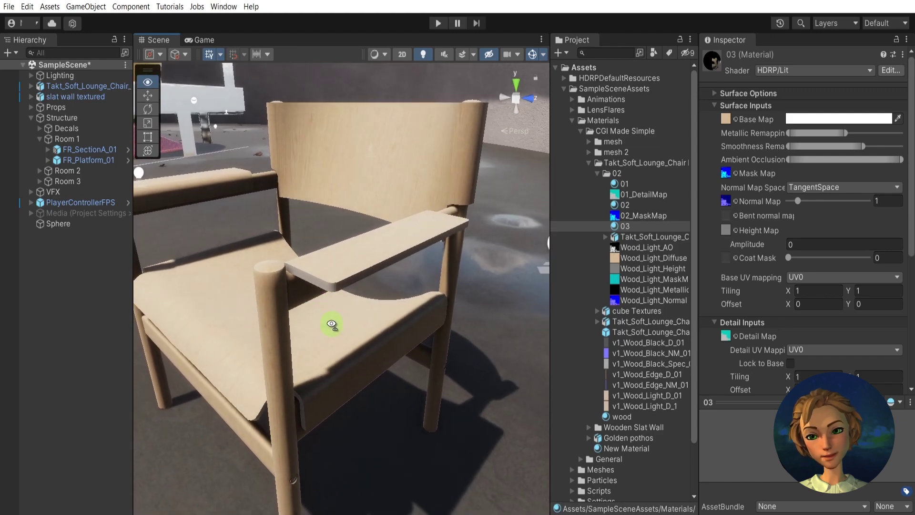
{"action": "scroll", "coordinate": [336, 333], "scroll_direction": "down", "scroll_amount": 6}
{"action": "left_click_drag", "start_coordinate": [425, 272], "coordinate": [421, 306], "text": "alt"}
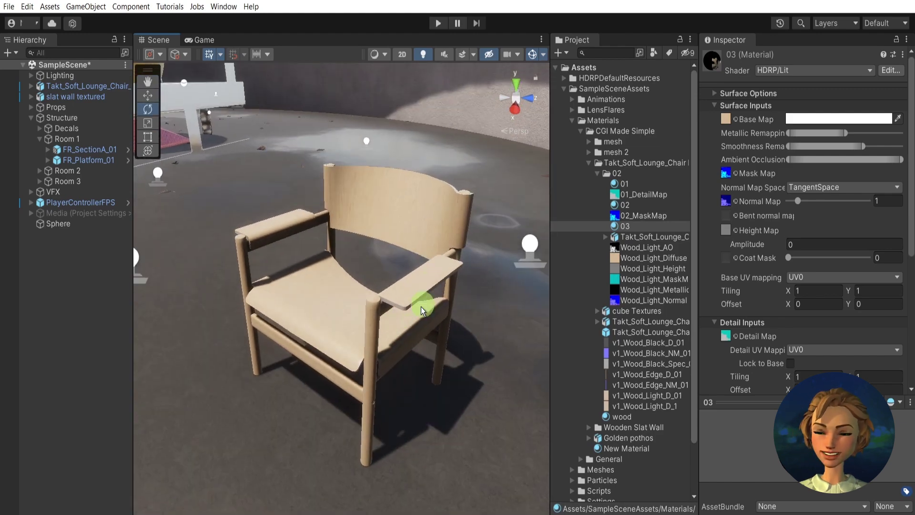
{"action": "left_click_drag", "start_coordinate": [439, 267], "coordinate": [439, 267], "text": "alt"}
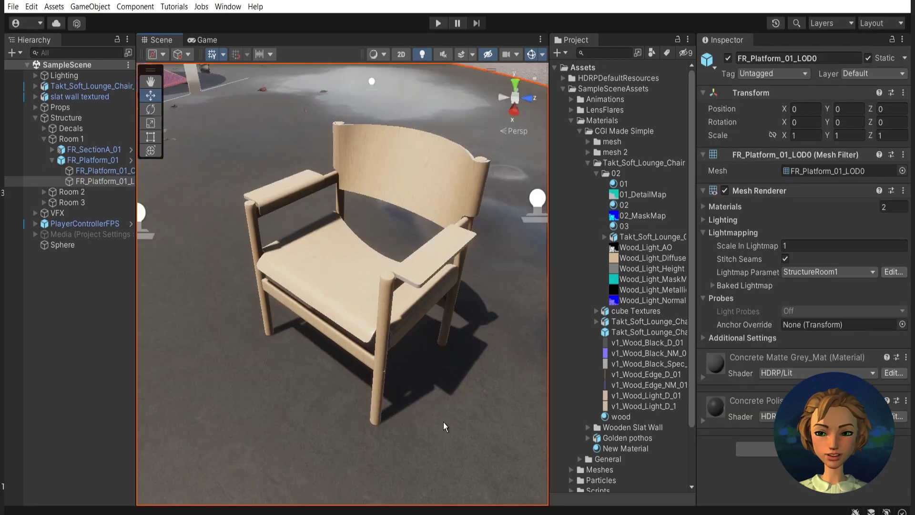
Step: Shift material 03's metallic and smoothness remapping ranges upward, lower the ambient occlusion maximum to just under half, and inspect the seat
{"action": "left_click", "coordinate": [624, 226]}
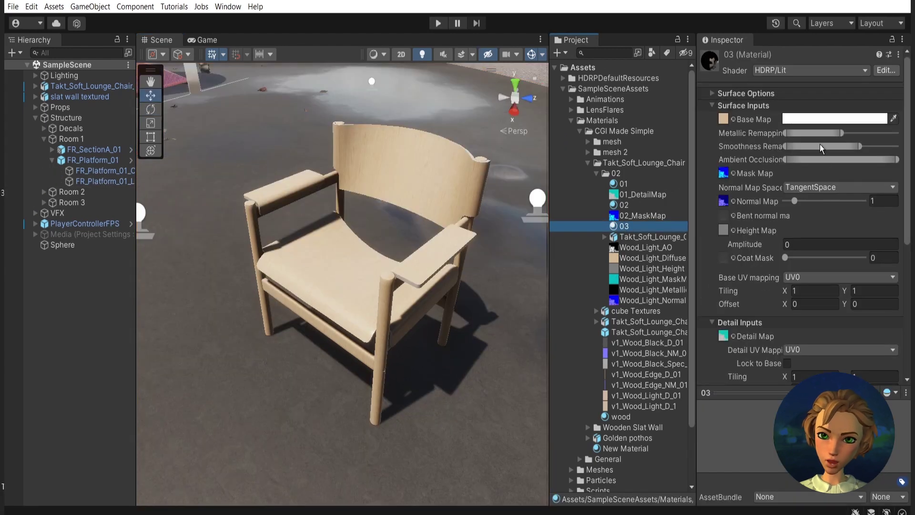
{"action": "mouse_move", "coordinate": [897, 159]}
{"action": "left_mouse_down"}
{"action": "mouse_move", "coordinate": [837, 160]}
{"action": "mouse_move", "coordinate": [832, 146]}
{"action": "mouse_move", "coordinate": [819, 147]}
{"action": "mouse_move", "coordinate": [844, 149]}
{"action": "mouse_move", "coordinate": [835, 135]}
{"action": "mouse_move", "coordinate": [862, 140]}
{"action": "left_mouse_up"}
{"action": "scroll", "coordinate": [382, 295], "scroll_direction": "up", "scroll_amount": 5}
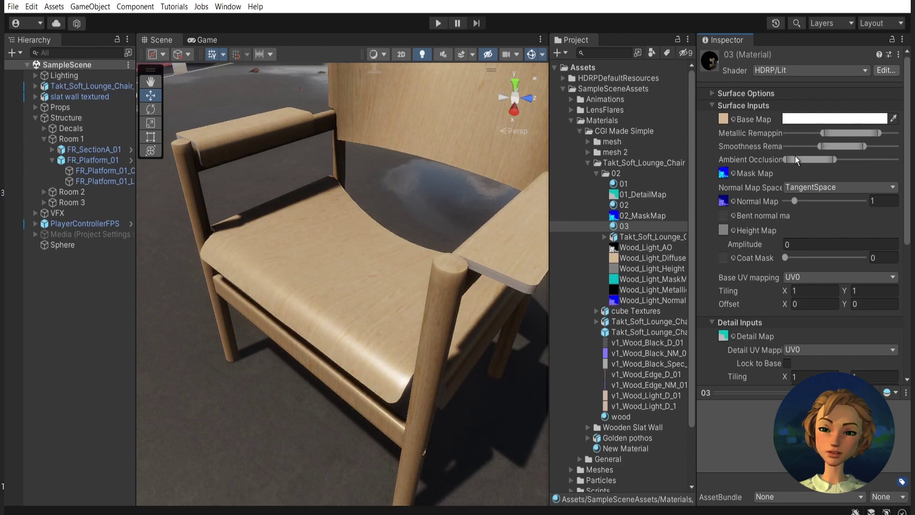
{"action": "left_click_drag", "start_coordinate": [368, 302], "coordinate": [378, 307], "text": "alt"}
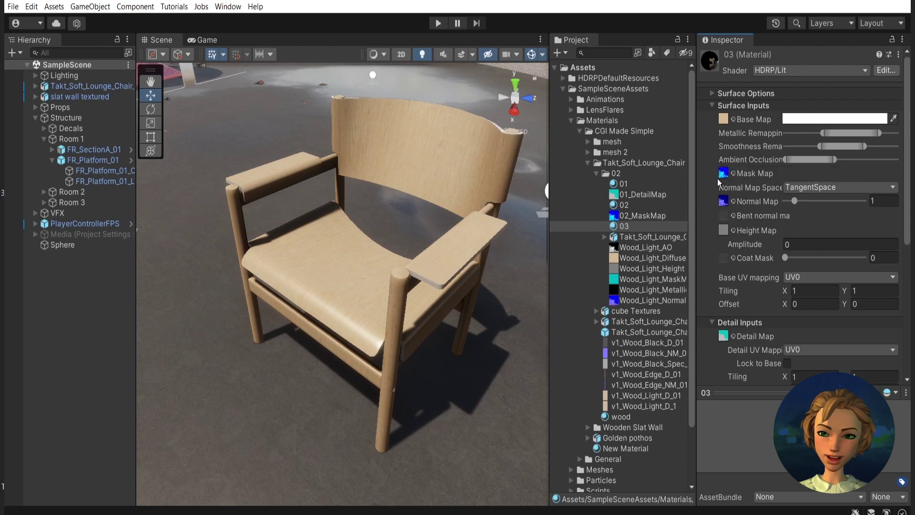
Step: Shift material 03's smoothness remapping range to about 0.45–0.85 and ambient occlusion range to about 0.15–0.6, and check the chair
{"action": "left_click_drag", "start_coordinate": [834, 145], "coordinate": [832, 145]}
{"action": "mouse_move", "coordinate": [815, 159]}
{"action": "left_mouse_down"}
{"action": "mouse_move", "coordinate": [833, 151]}
{"action": "mouse_move", "coordinate": [807, 130]}
{"action": "mouse_move", "coordinate": [879, 137]}
{"action": "mouse_move", "coordinate": [864, 148]}
{"action": "left_mouse_up"}
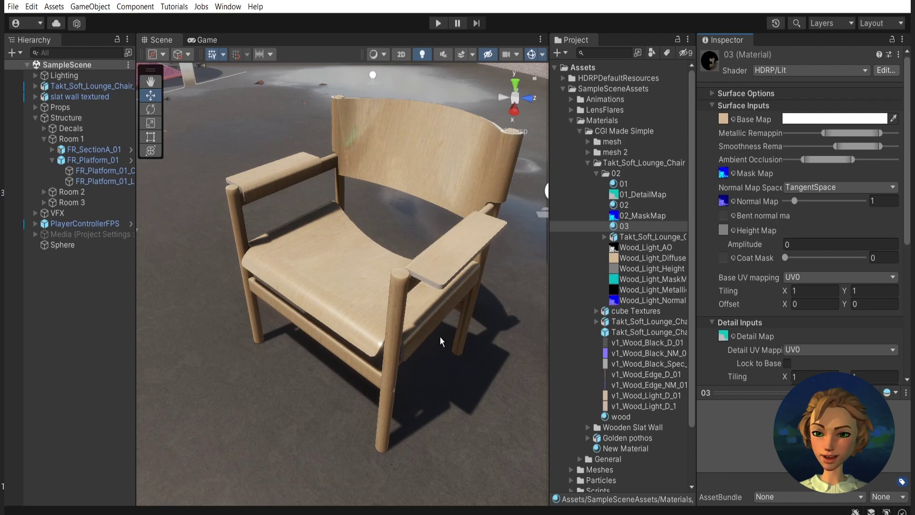
{"action": "mouse_move", "coordinate": [441, 341]}
{"action": "right_mouse_down"}
{"action": "mouse_move", "coordinate": [417, 301]}
{"action": "mouse_move", "coordinate": [364, 256]}
{"action": "mouse_move", "coordinate": [444, 326]}
{"action": "right_mouse_up"}
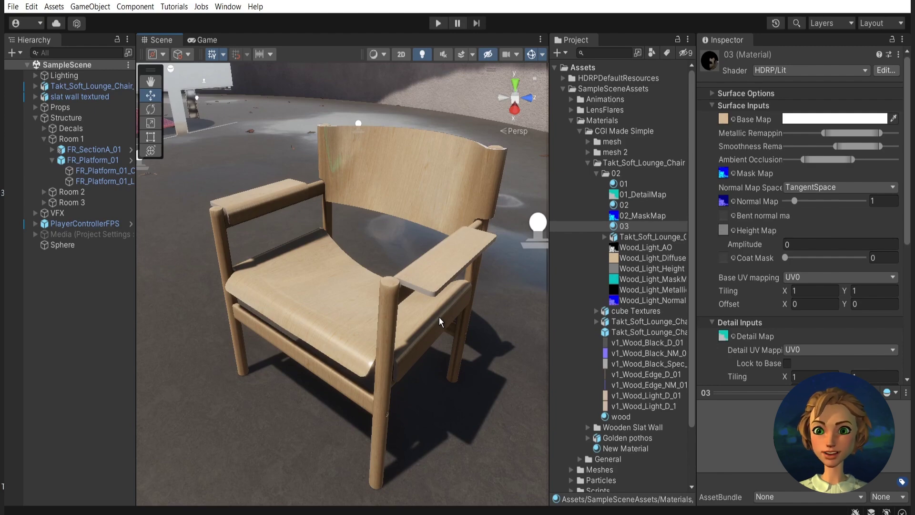
{"action": "mouse_move", "coordinate": [399, 364]}
{"action": "right_mouse_down"}
{"action": "mouse_move", "coordinate": [446, 355]}
{"action": "mouse_move", "coordinate": [386, 349]}
{"action": "mouse_move", "coordinate": [396, 356]}
{"action": "right_mouse_up"}
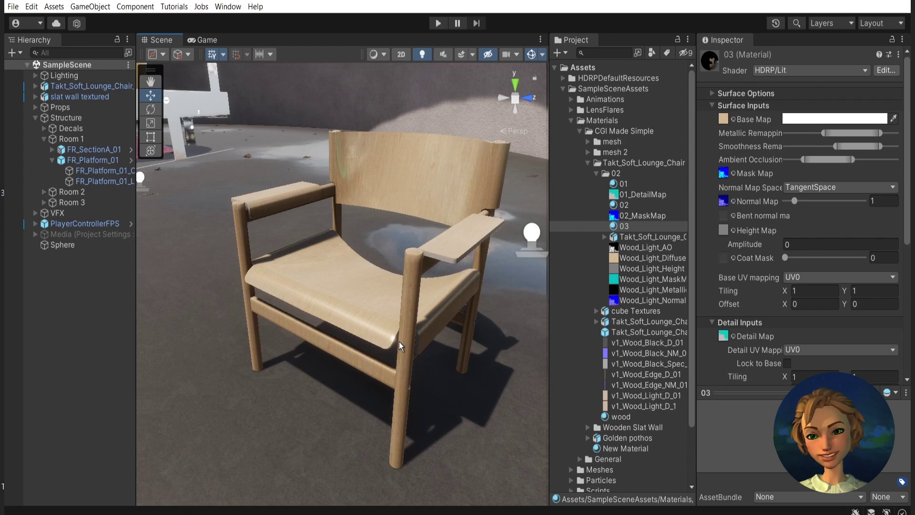
Step: Fine-tune material 03's remapping ranges from a lower view: smoothness about 0.3–0.7, metallic about 0.35–0.85, ambient occlusion about 0.1–0.6
{"action": "left_click_drag", "start_coordinate": [328, 306], "coordinate": [369, 282], "text": "alt"}
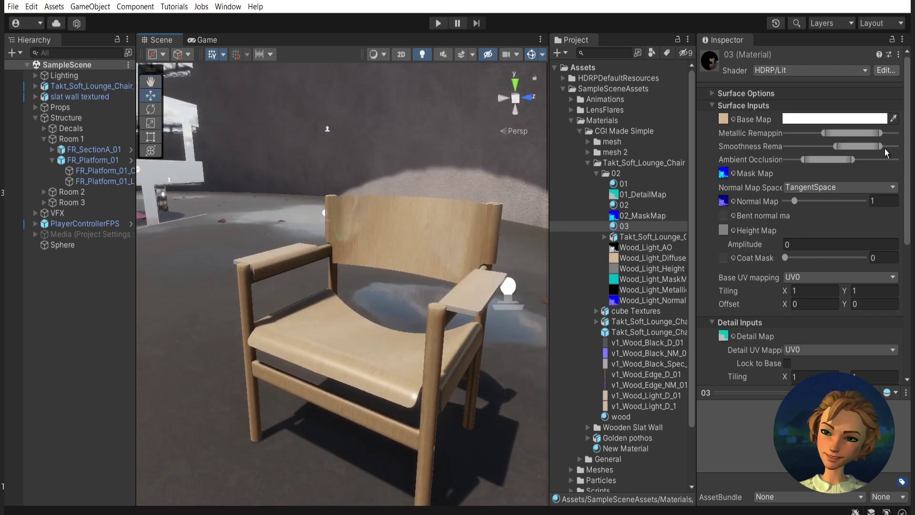
{"action": "left_click_drag", "start_coordinate": [821, 160], "coordinate": [823, 162]}
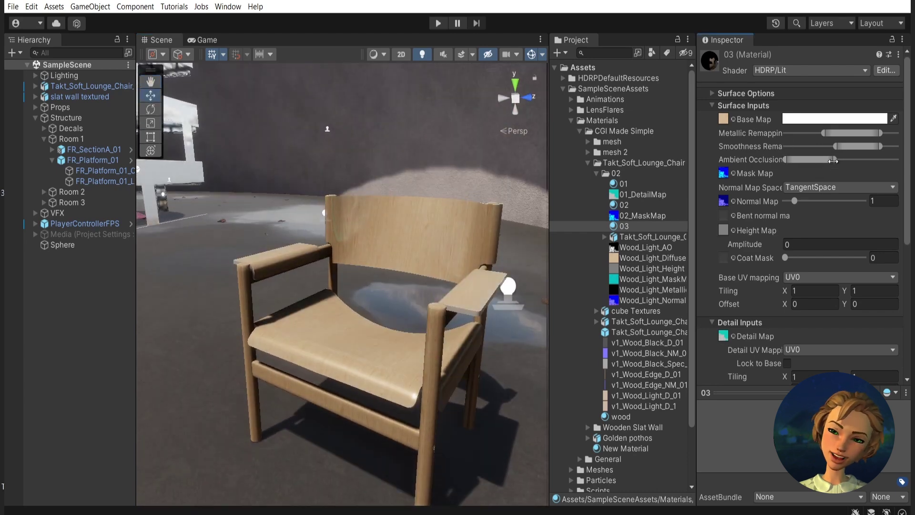
{"action": "left_click_drag", "start_coordinate": [847, 147], "coordinate": [822, 148]}
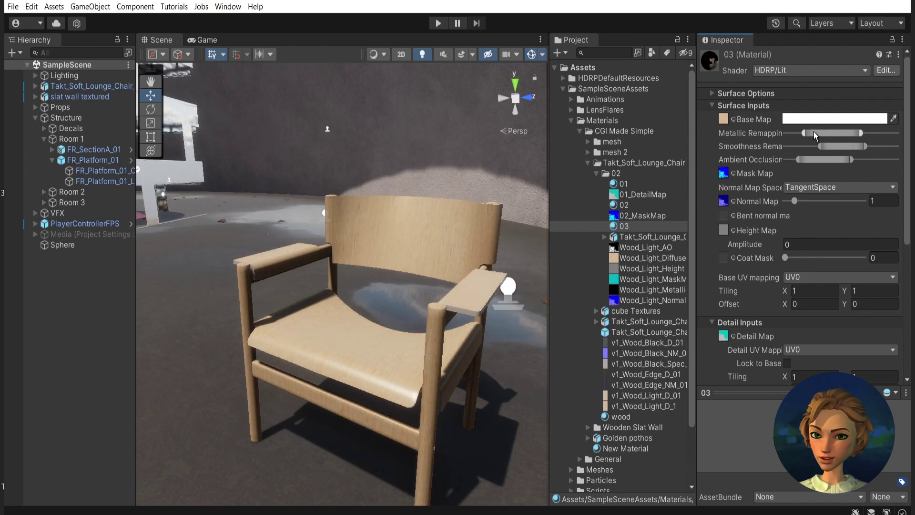
{"action": "left_click_drag", "start_coordinate": [817, 136], "coordinate": [851, 138]}
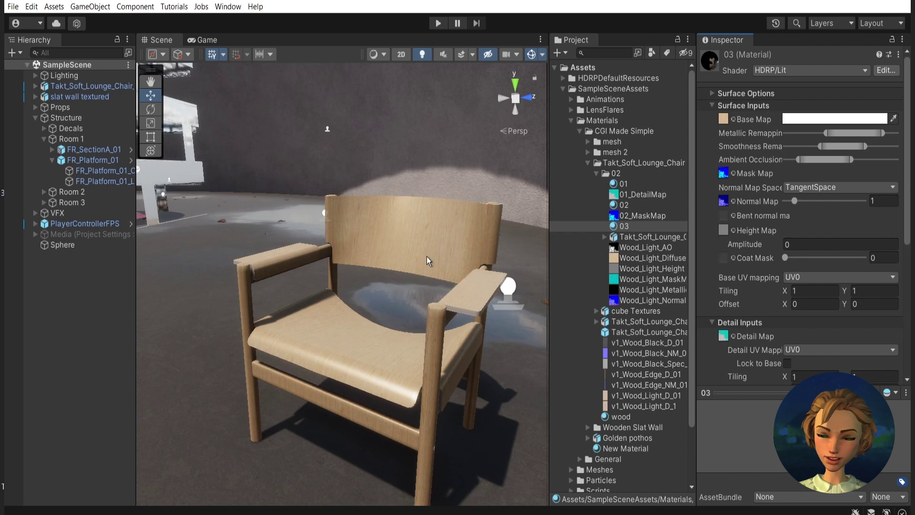